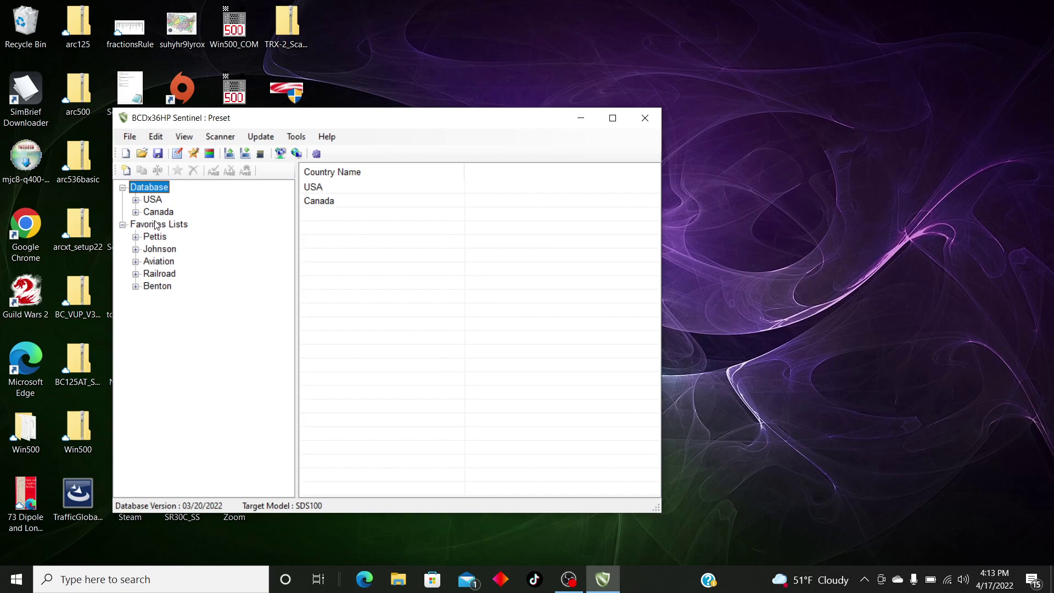
# Create a sixth favorites list named 'youtube', fixing the misspelled name before confirming.
pyautogui.click(126, 171)
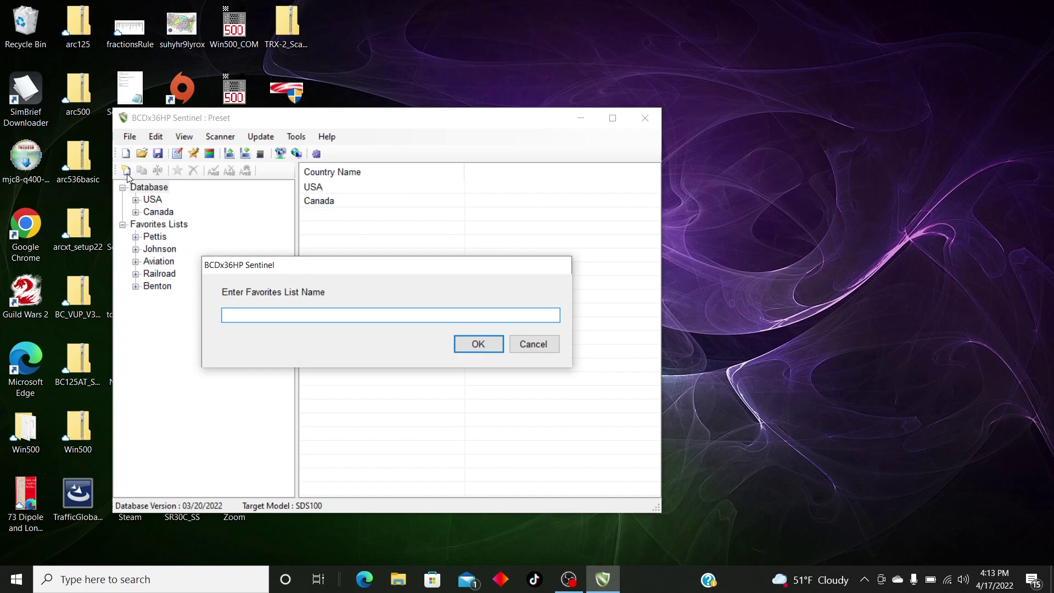
pyautogui.write('youube')
pyautogui.click(239, 315)
pyautogui.write('t')
pyautogui.click(482, 350)
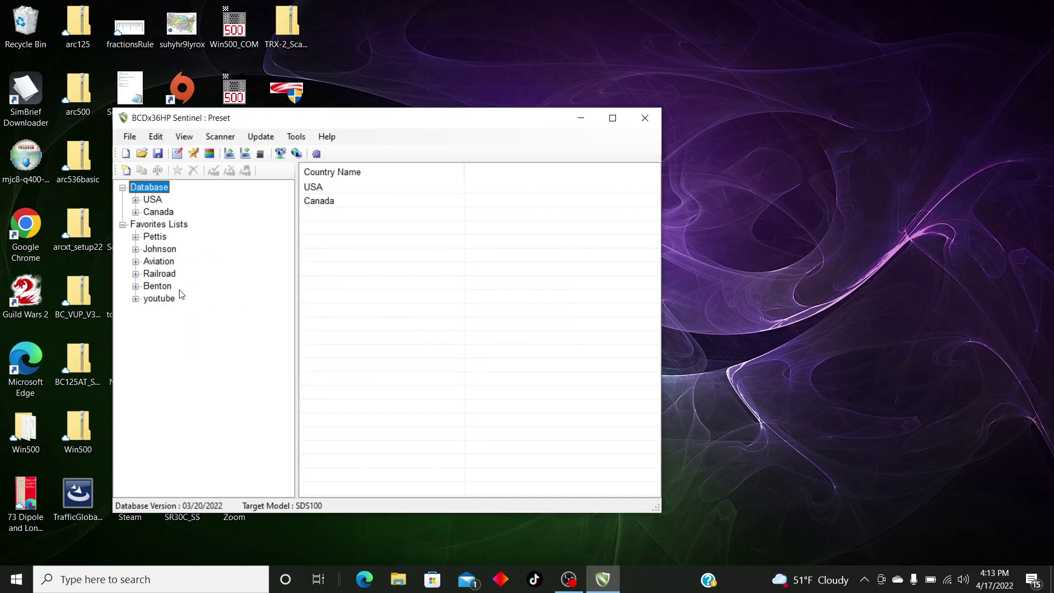
# Open the youtube favorites list for editing.
pyautogui.click(194, 154)
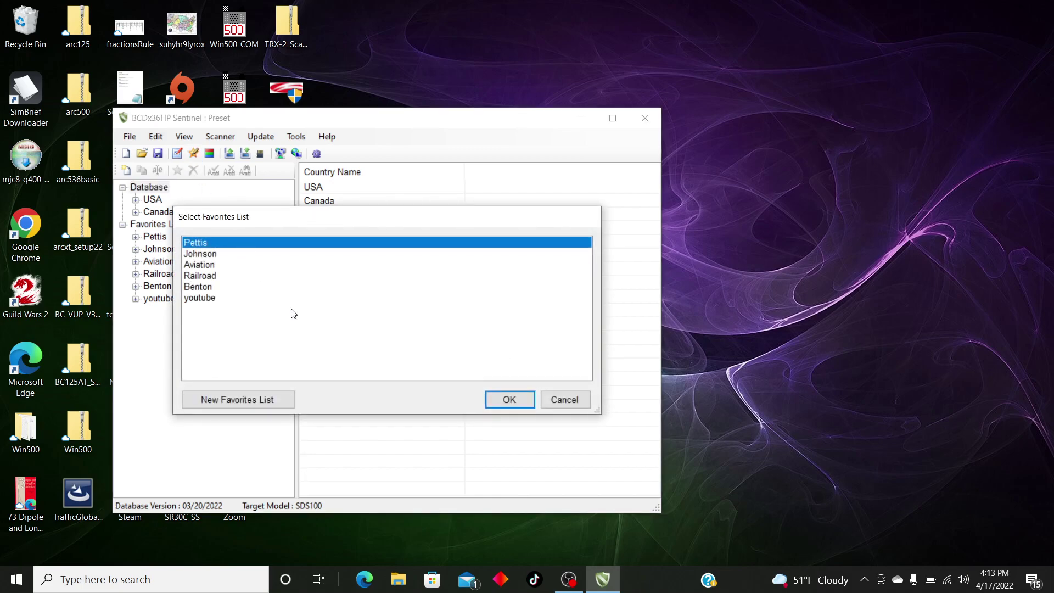
pyautogui.click(213, 302)
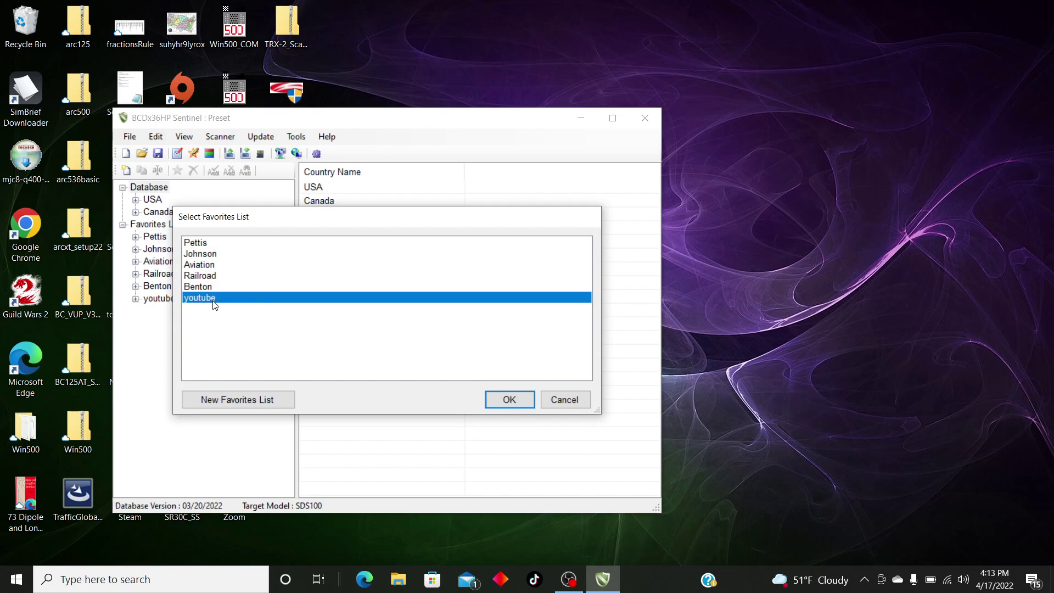
pyautogui.click(509, 400)
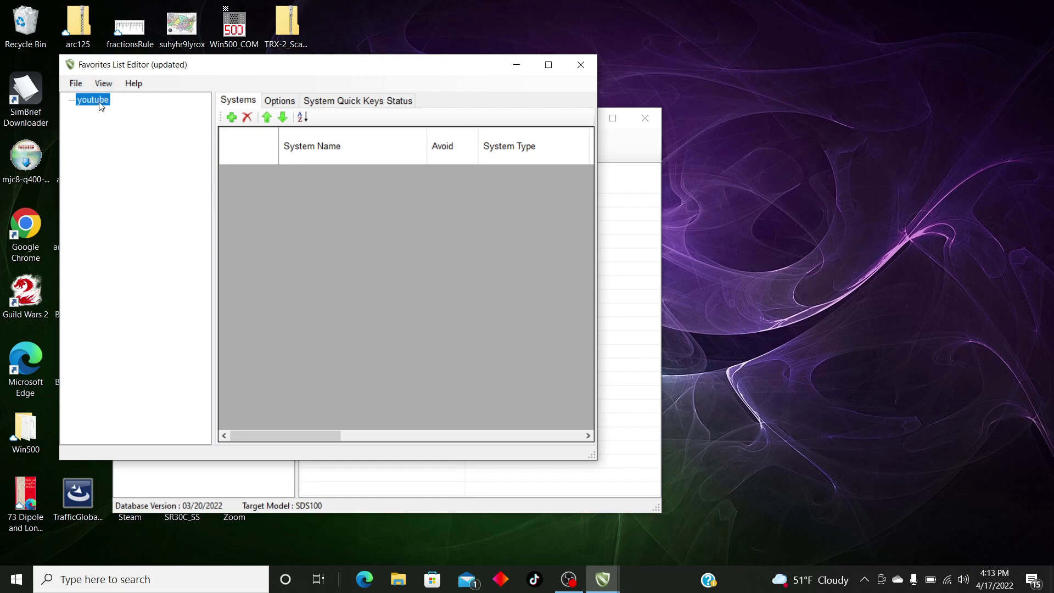
# Start a new system named 'local alw' with system type Conventional.
pyautogui.click(233, 117)
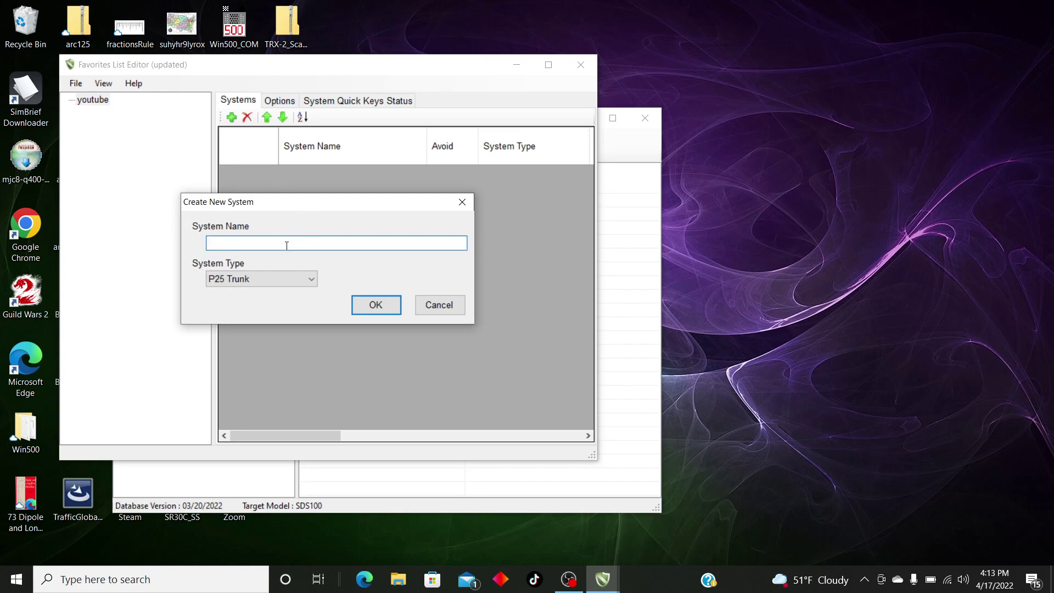
pyautogui.write('local alw')
pyautogui.click(308, 280)
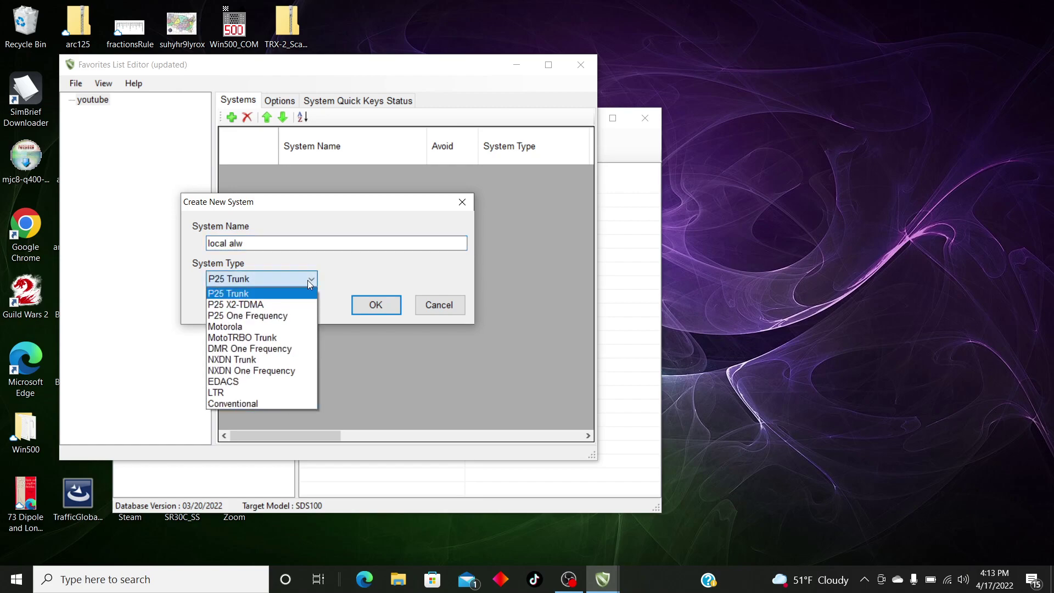
pyautogui.click(256, 404)
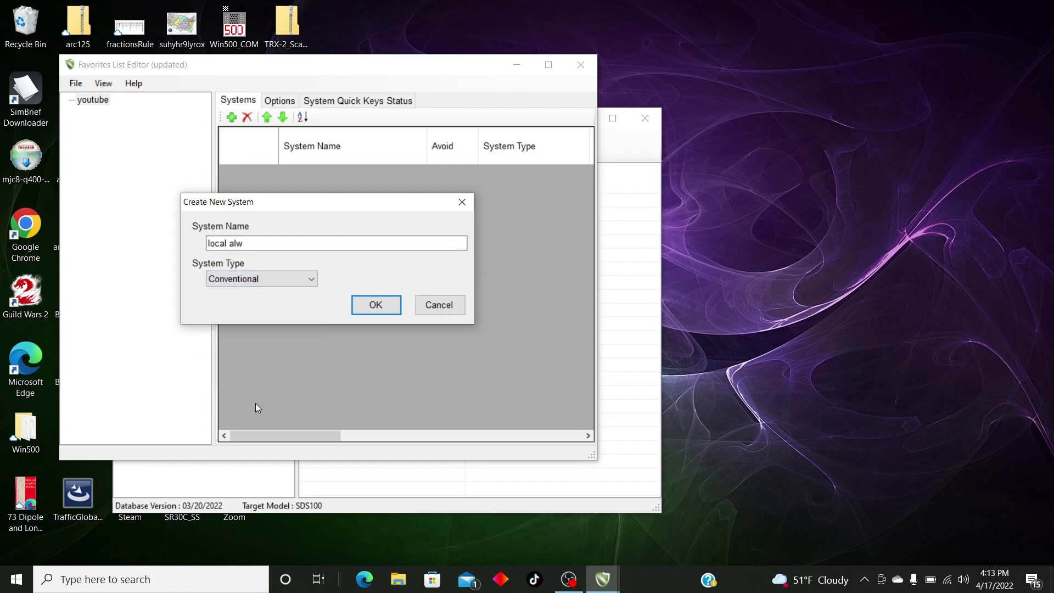
# Create the local alw system and set the youtube list's quick key to 20.
pyautogui.click(371, 306)
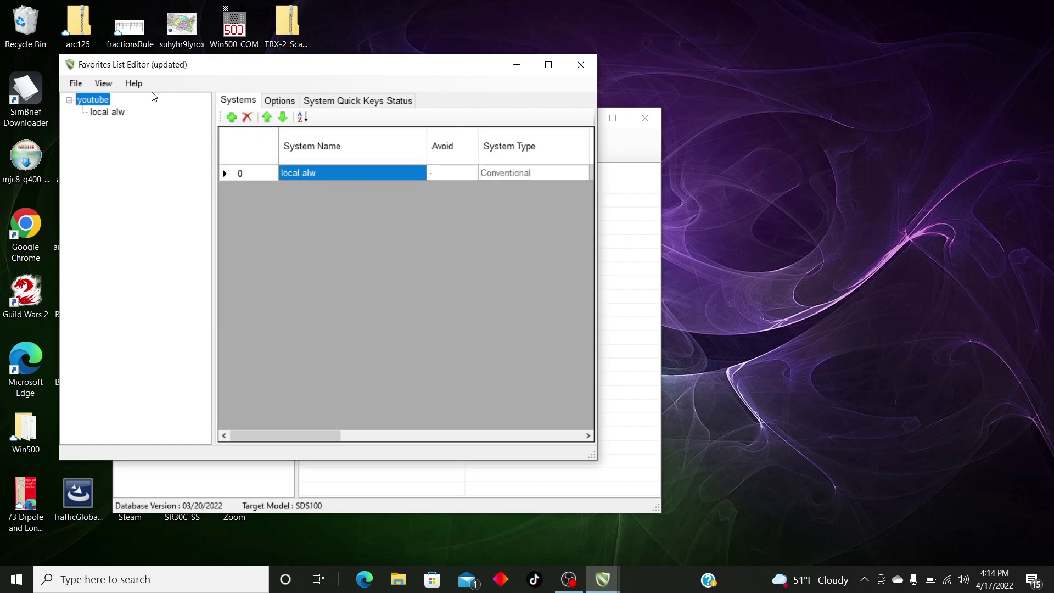
pyautogui.click(280, 103)
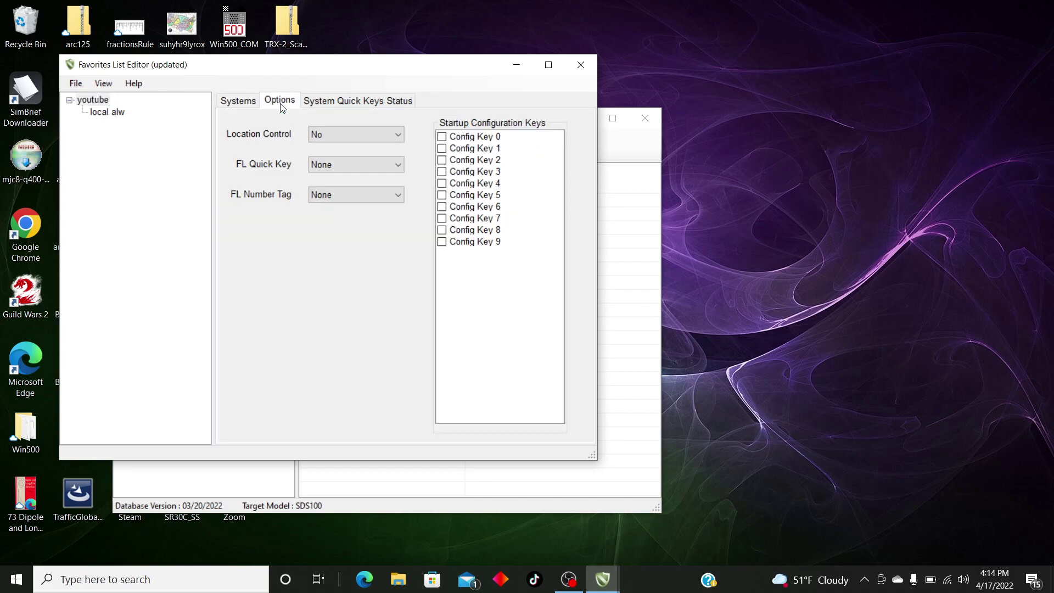
pyautogui.click(369, 166)
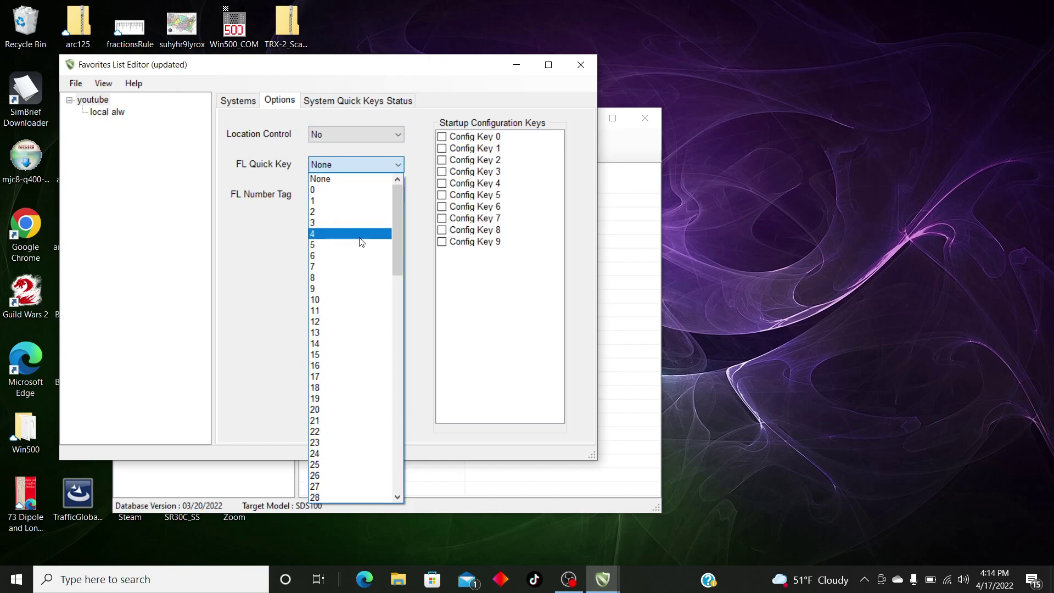
pyautogui.click(340, 410)
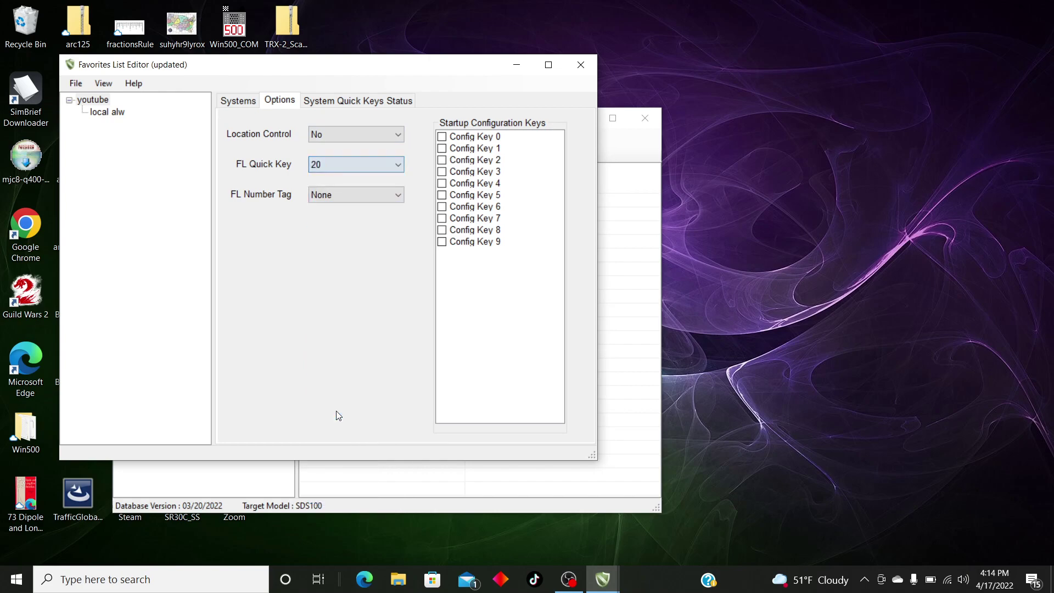
# Give the local alw system quick key 0 and show its departments.
pyautogui.click(114, 113)
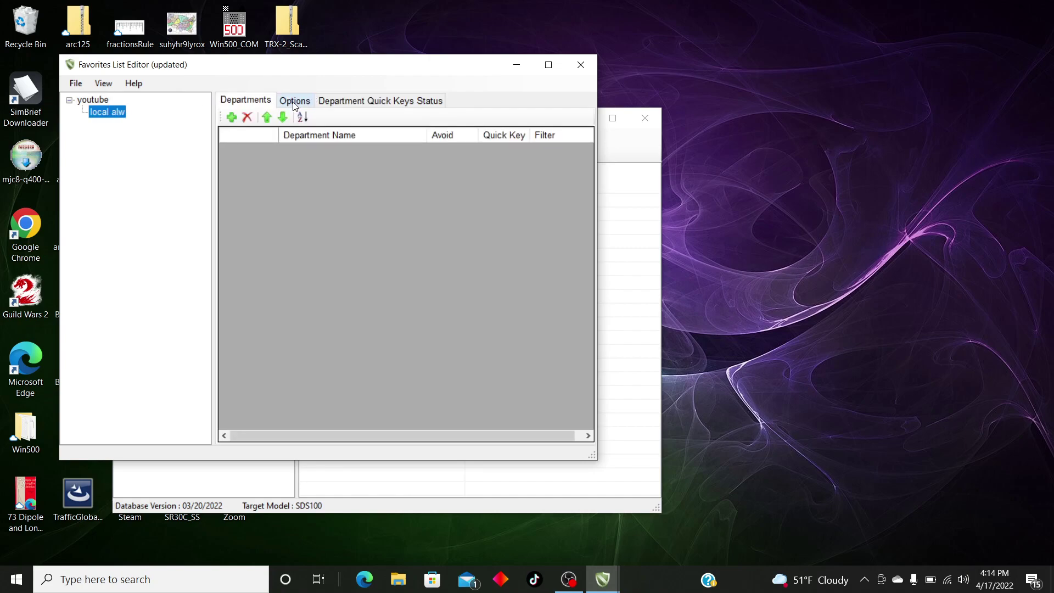
pyautogui.click(293, 102)
pyautogui.click(276, 256)
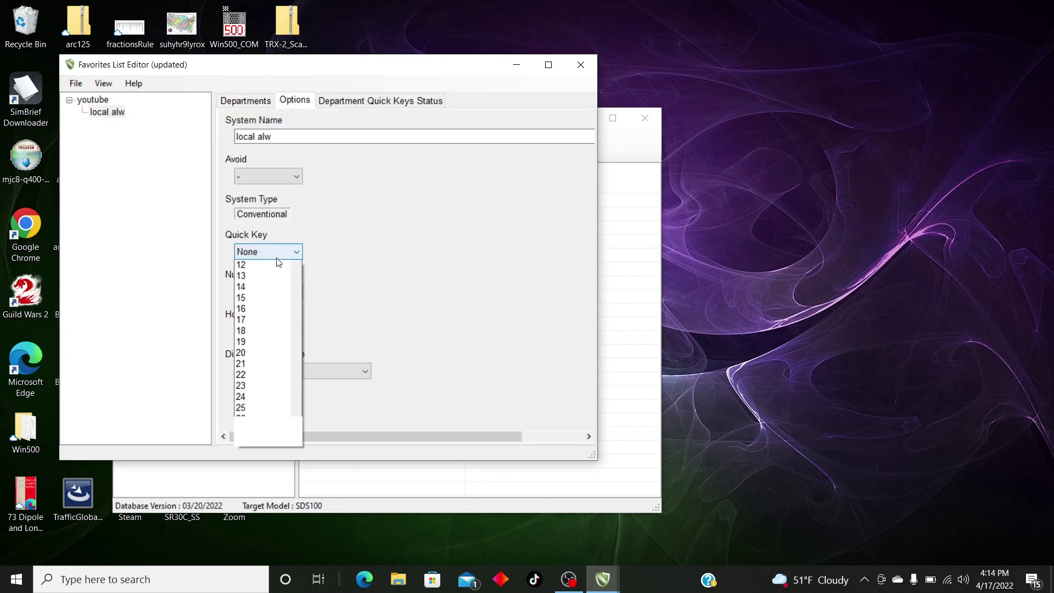
pyautogui.click(274, 277)
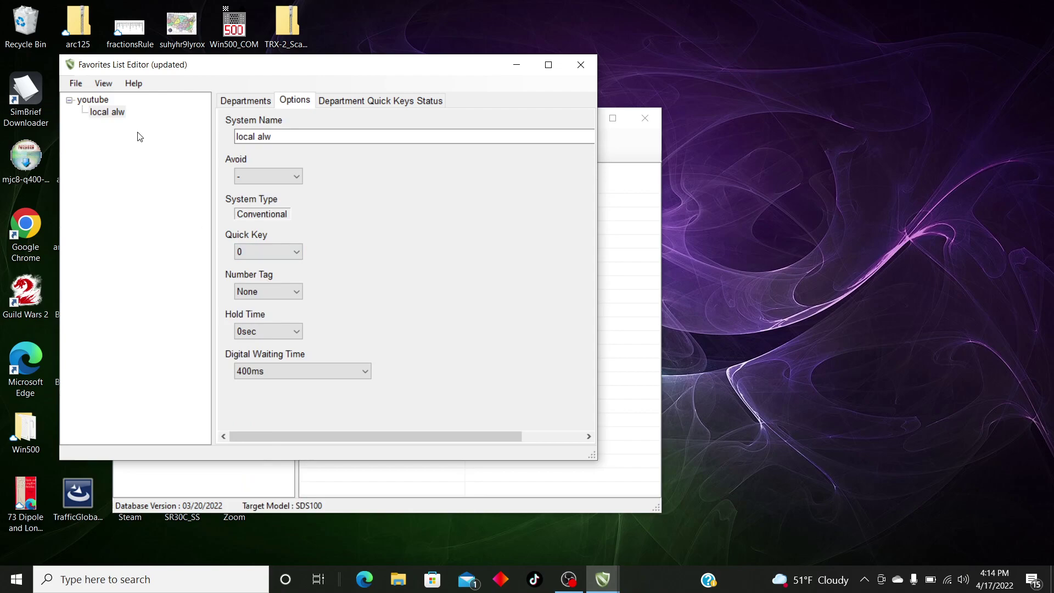
pyautogui.click(233, 105)
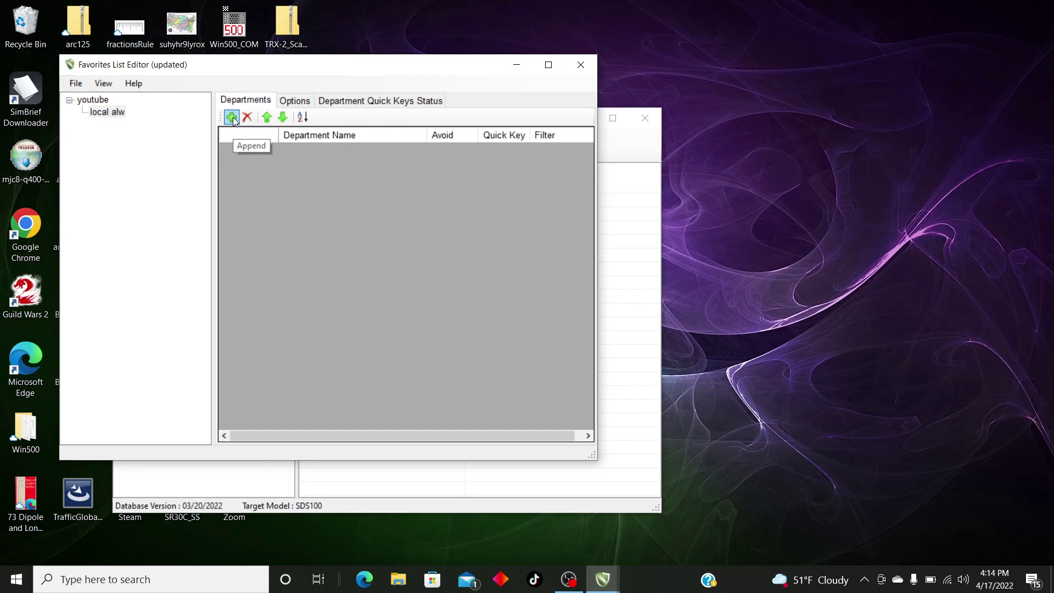
# Append a department under local alw and name it 'New Town PD'.
pyautogui.click(233, 117)
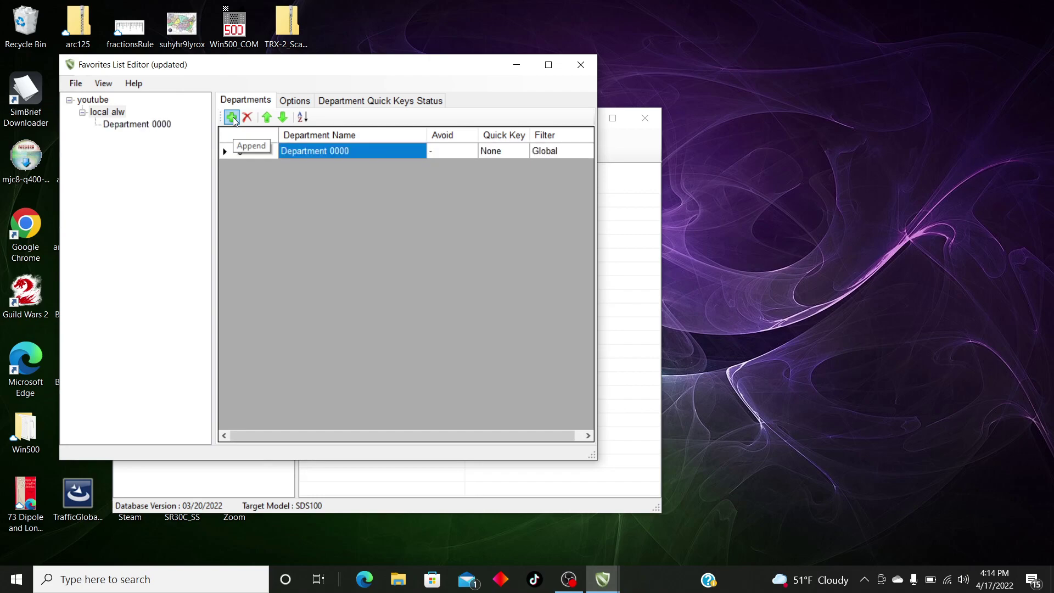
pyautogui.click(355, 149)
pyautogui.click(357, 150)
pyautogui.write('Newton')
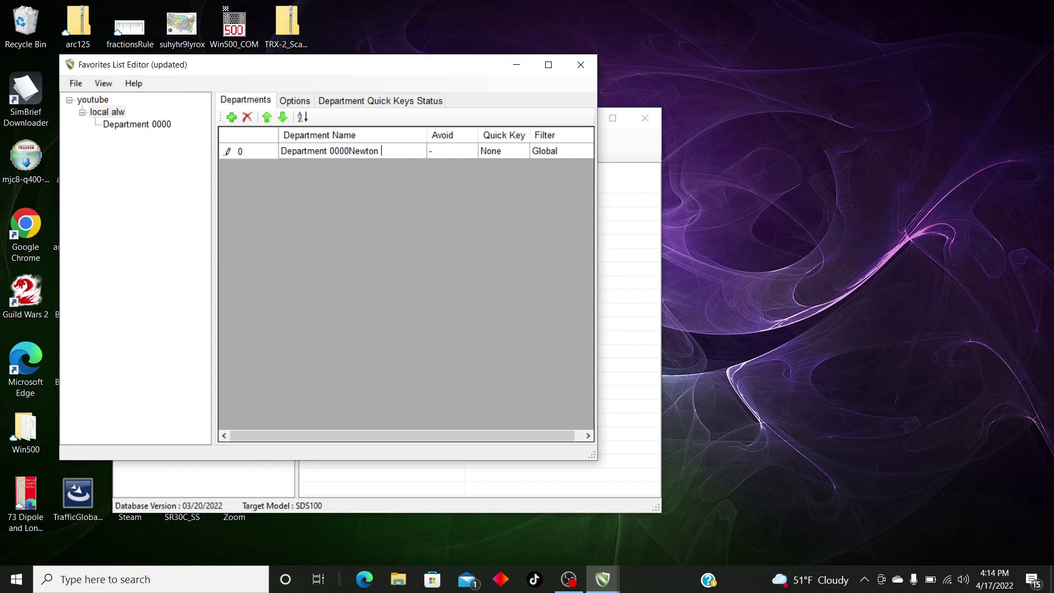
pyautogui.press('BackSpace')
pyautogui.press('BackSpace')
pyautogui.press('BackSpace')
pyautogui.press('BackSpace')
pyautogui.press('BackSpace')
pyautogui.press('BackSpace')
pyautogui.press('BackSpace')
pyautogui.press('BackSpace')
pyautogui.press('BackSpace')
pyautogui.press('BackSpace')
pyautogui.press('BackSpace')
pyautogui.press('BackSpace')
pyautogui.press('BackSpace')
pyautogui.press('BackSpace')
pyautogui.press('BackSpace')
pyautogui.press('BackSpace')
pyautogui.press('BackSpace')
pyautogui.press('BackSpace')
pyautogui.press('BackSpace')
pyautogui.press('BackSpace')
pyautogui.write('NEwto')
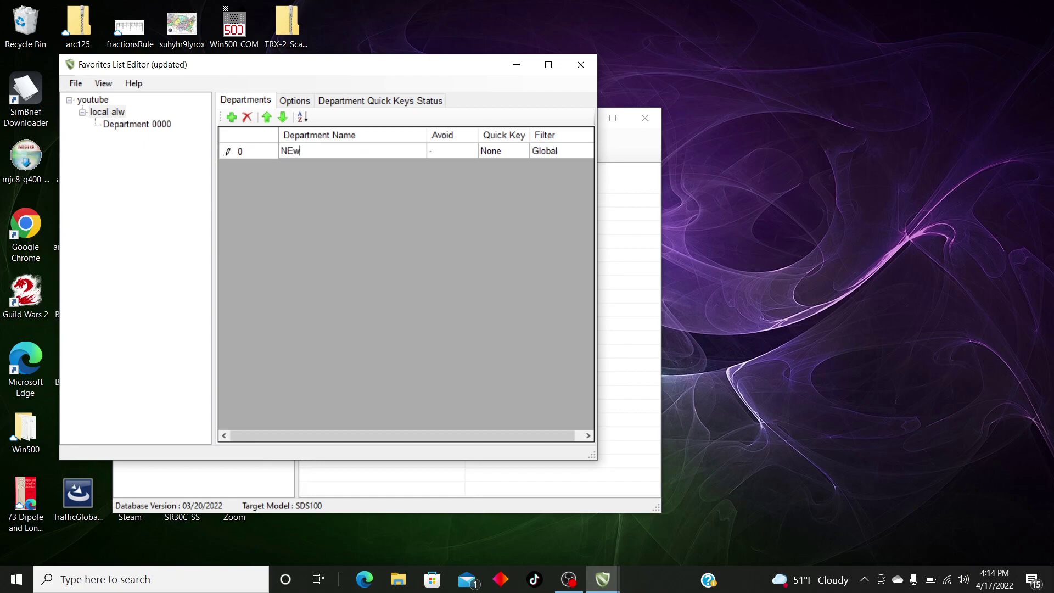
pyautogui.press('BackSpace')
pyautogui.press('BackSpace')
pyautogui.press('BackSpace')
pyautogui.press('BackSpace')
pyautogui.write('ew Town p')
pyautogui.press('BackSpace')
pyautogui.write('PD')
# Add a channel 'New town Disp' at frequency 154.9250 to New Town PD.
pyautogui.click(129, 127)
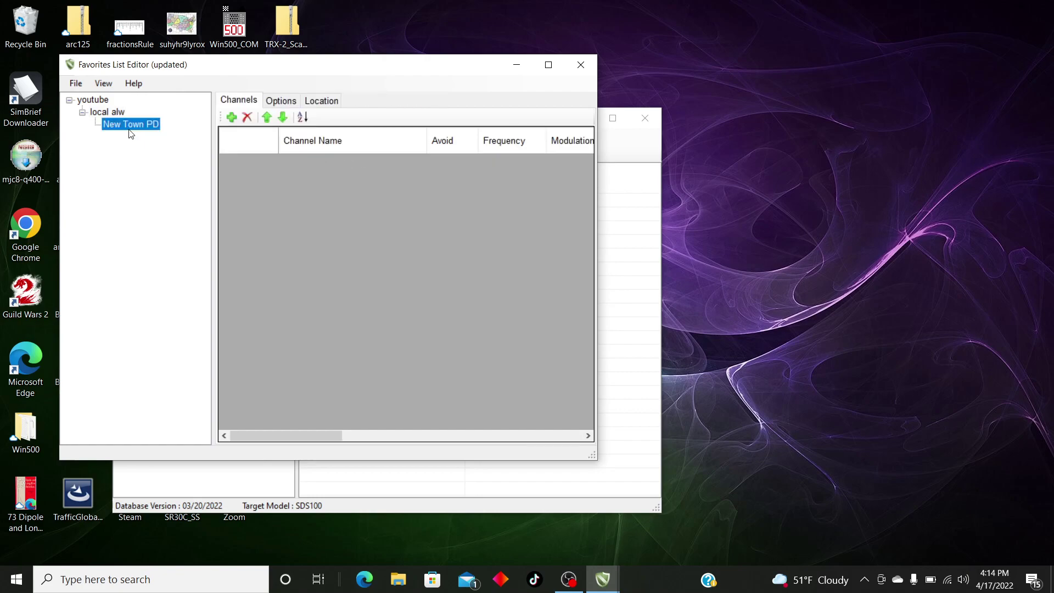
pyautogui.click(230, 117)
pyautogui.click(347, 162)
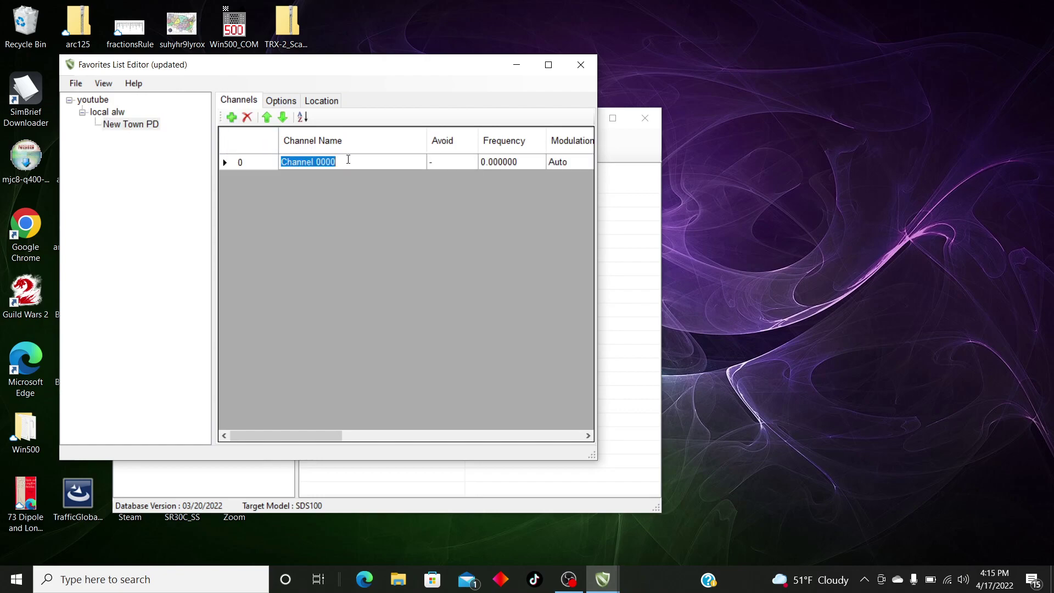
pyautogui.write('Ne')
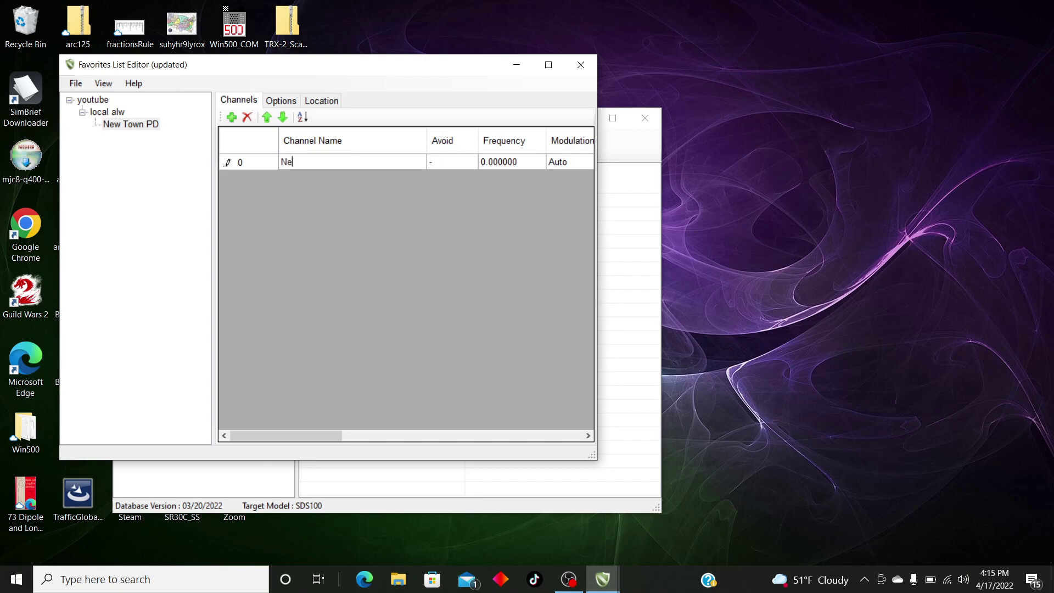
pyautogui.write('w town Disp')
pyautogui.click(506, 163)
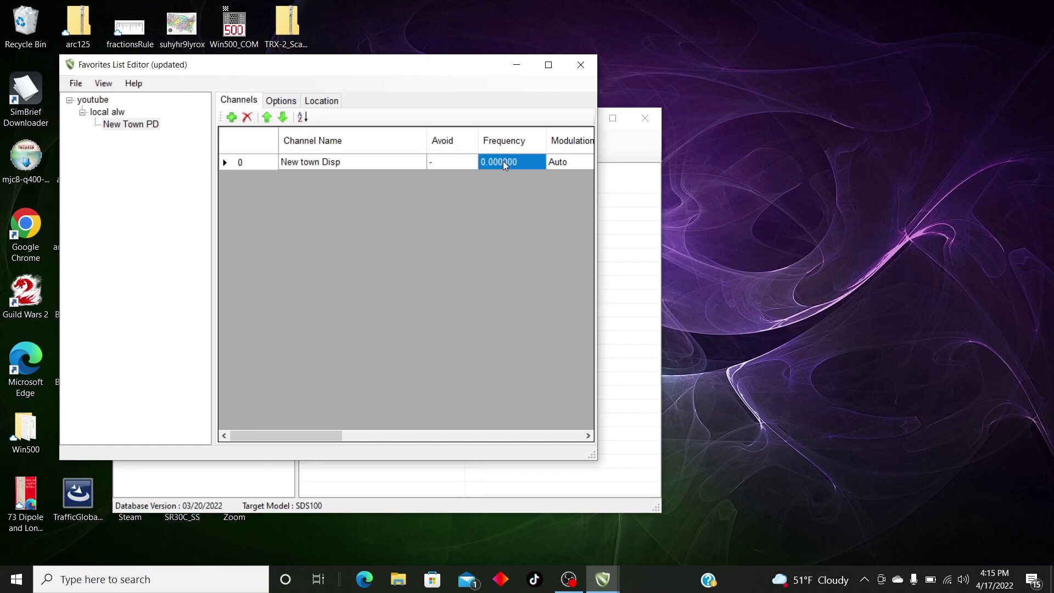
pyautogui.write('154.')
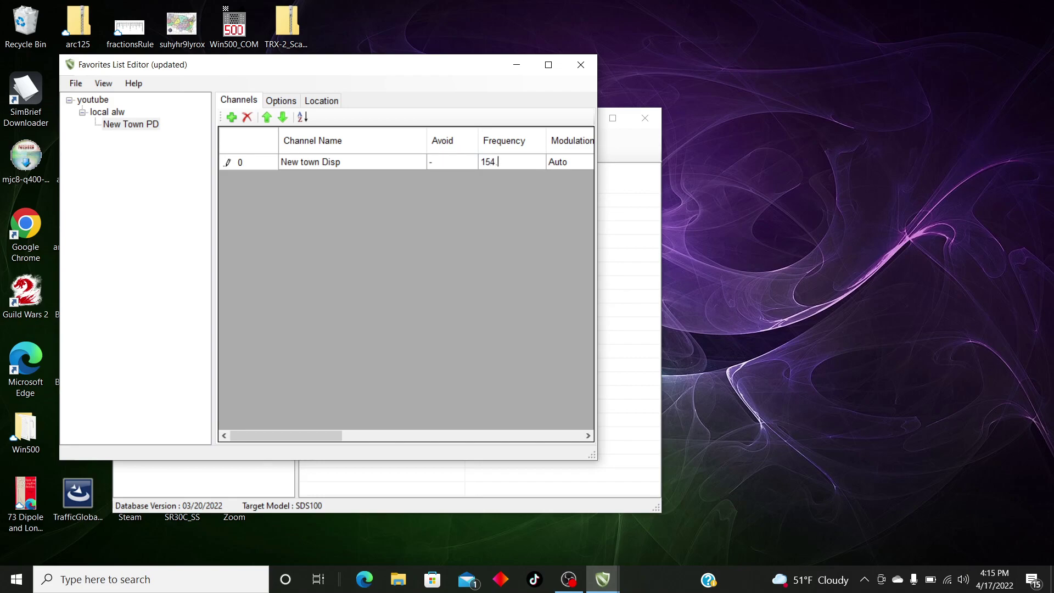
pyautogui.write('9250')
pyautogui.click(588, 436)
pyautogui.click(588, 435)
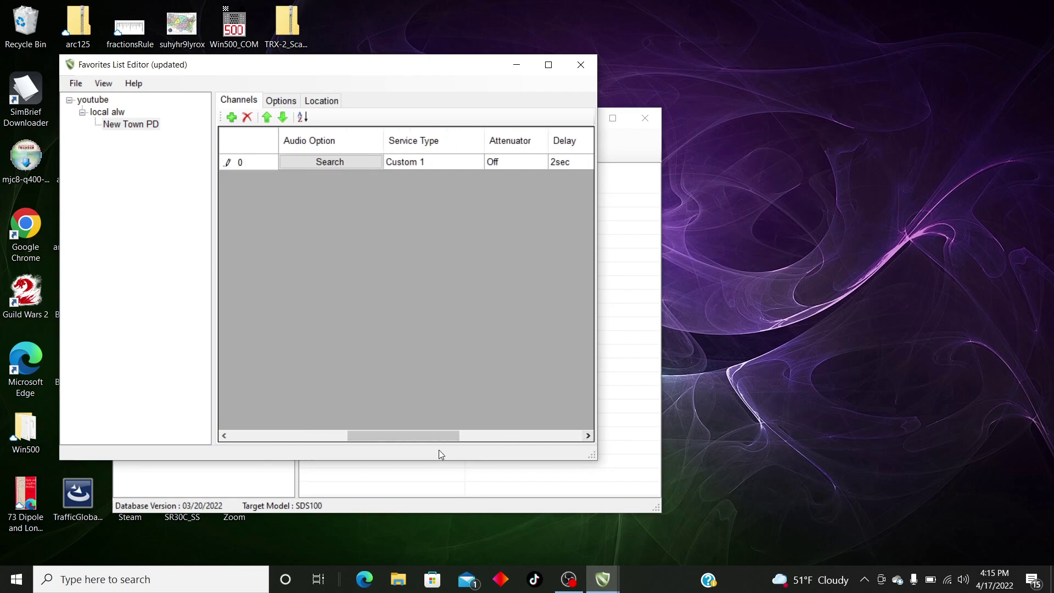
pyautogui.moveTo(433, 437); pyautogui.dragTo(391, 433)
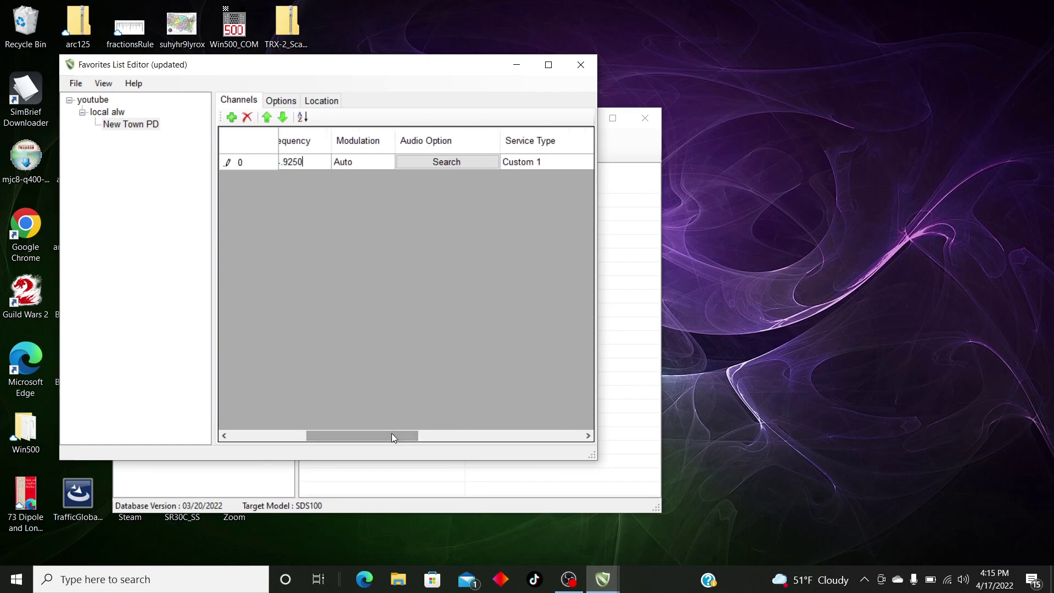
# Set the New town Disp channel's modulation to NFM and bring up its audio options.
pyautogui.click(364, 159)
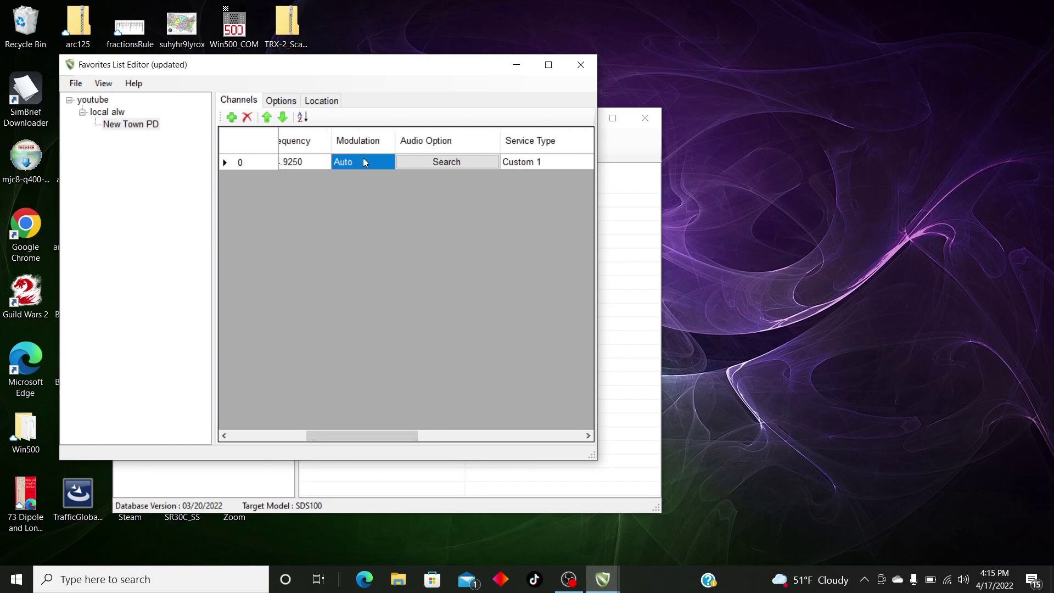
pyautogui.click(364, 162)
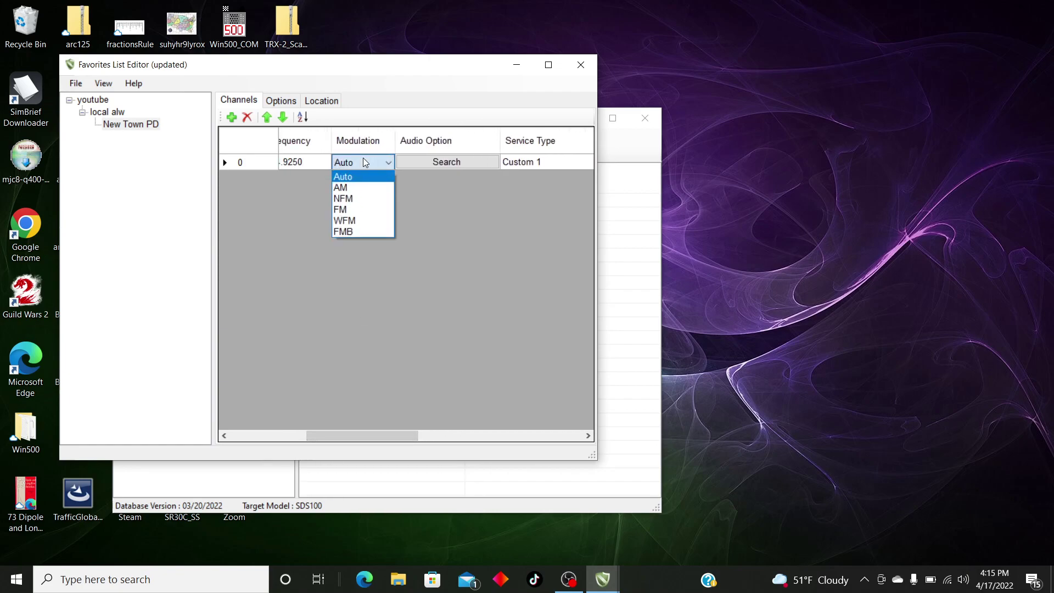
pyautogui.click(360, 199)
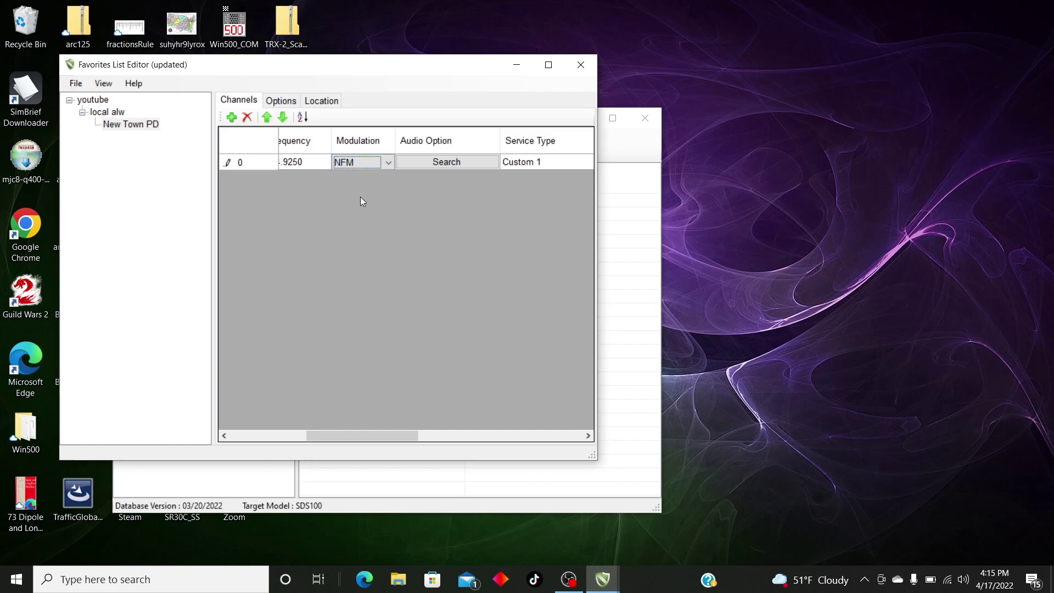
pyautogui.click(431, 160)
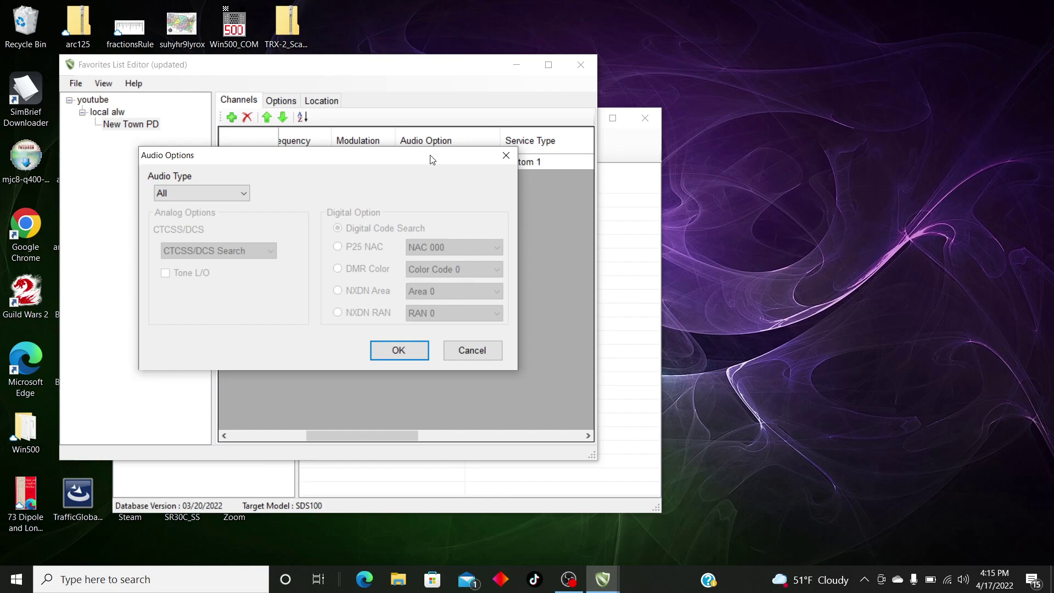
# Set the channel's audio option to Digital, P25 NAC, with NAC 013.
pyautogui.click(245, 196)
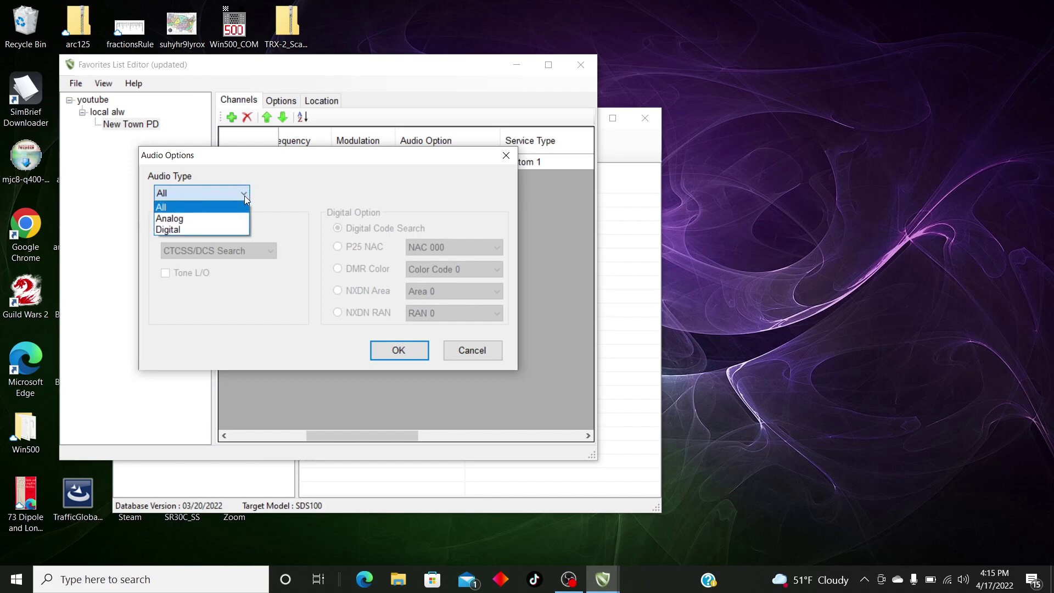
pyautogui.click(217, 231)
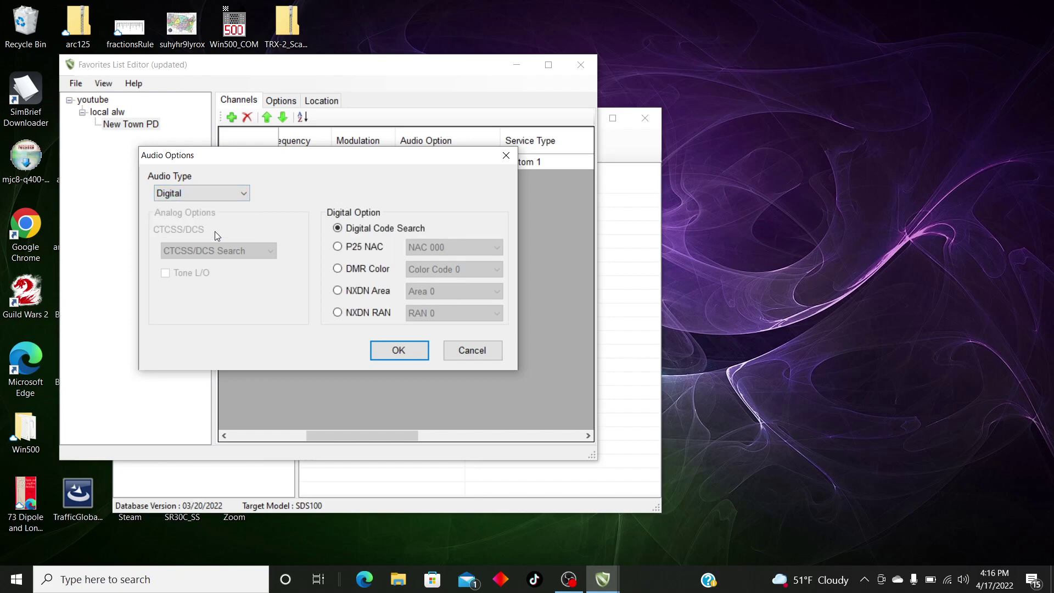
pyautogui.click(338, 247)
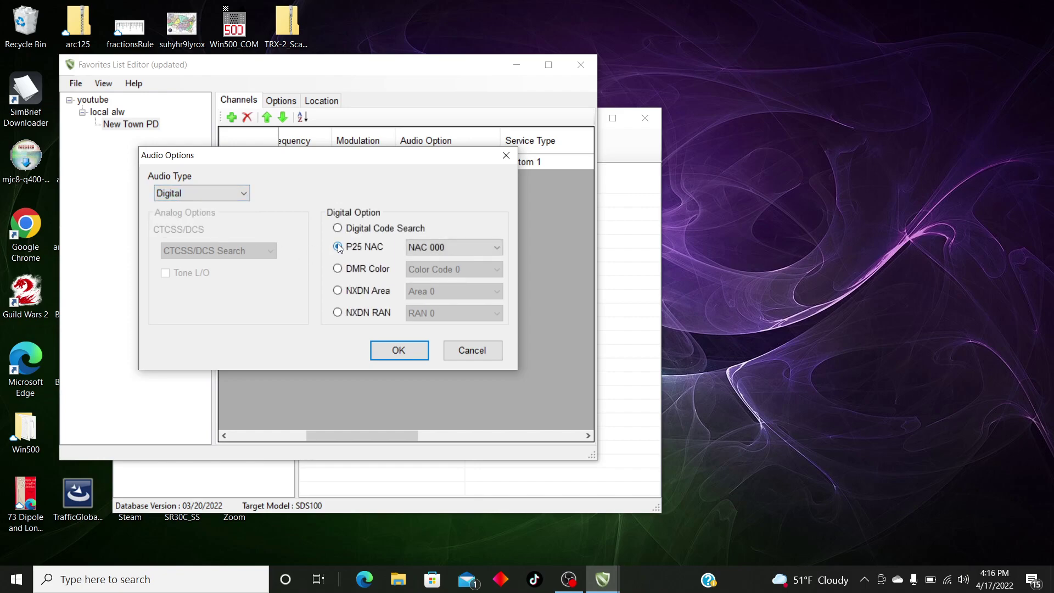
pyautogui.click(461, 247)
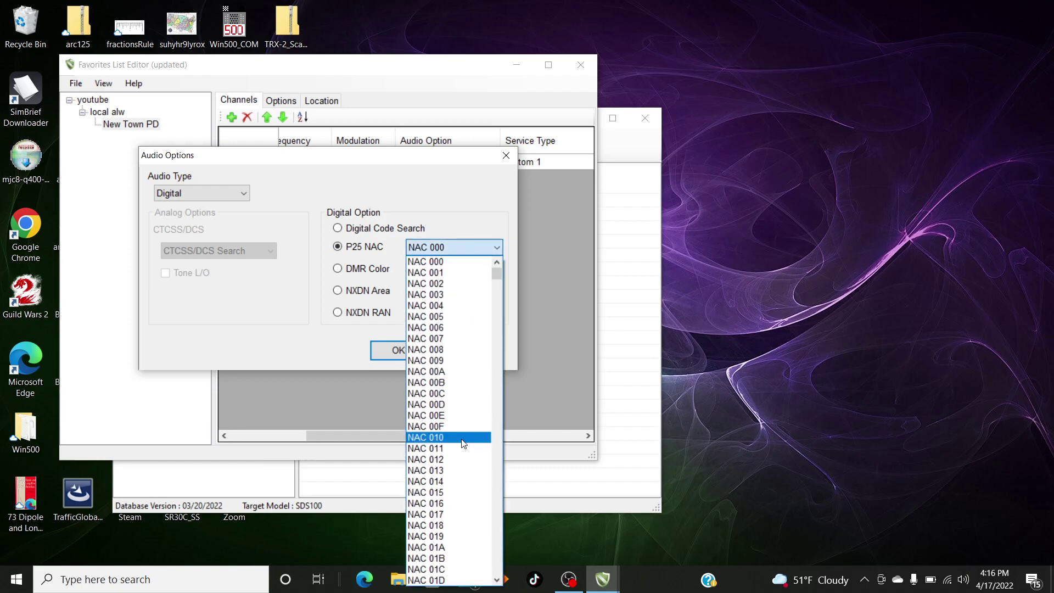
pyautogui.click(460, 473)
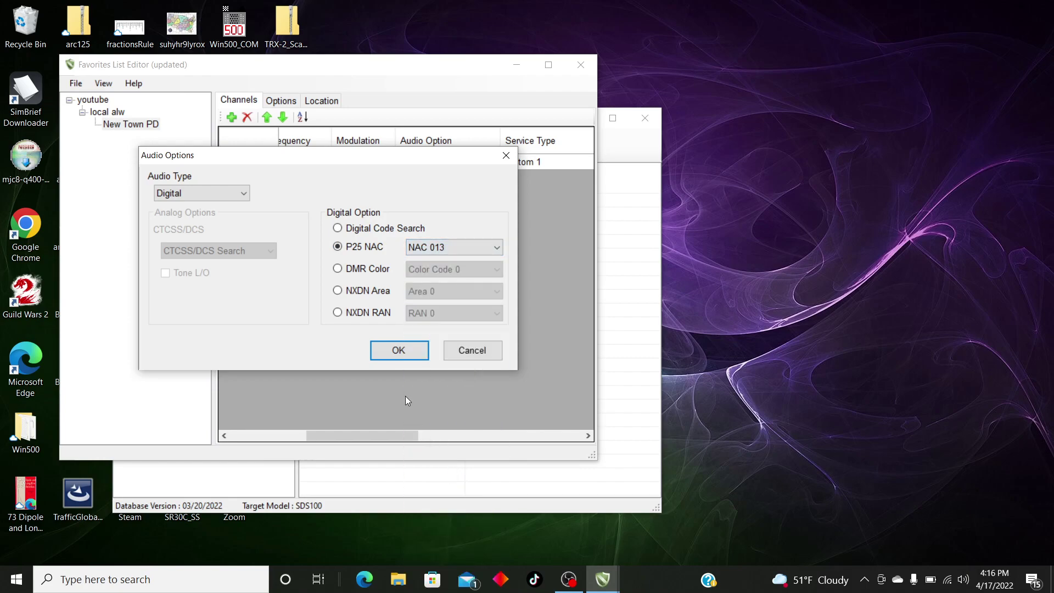
pyautogui.click(399, 351)
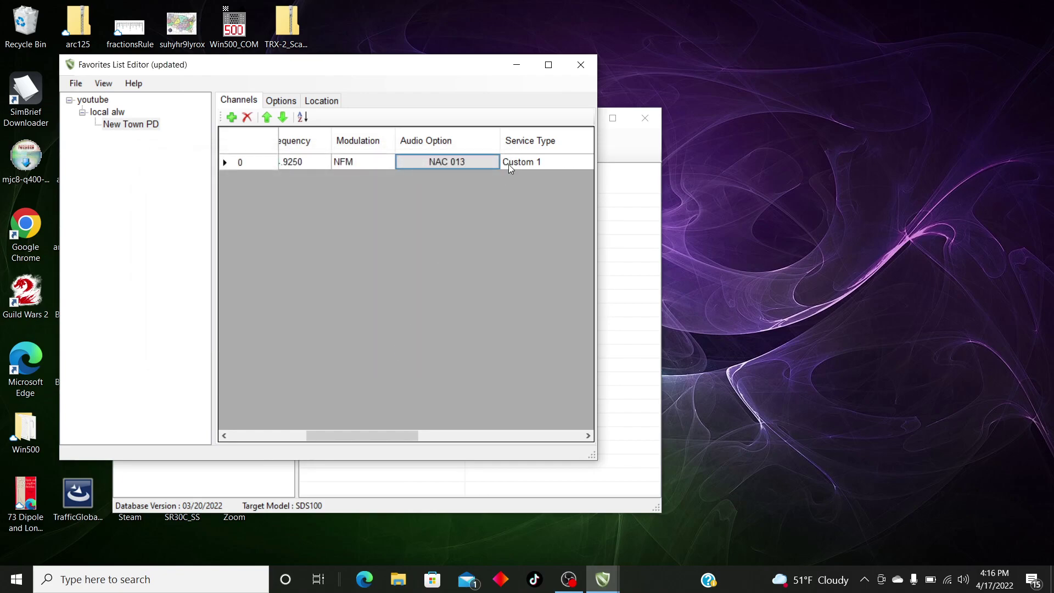
# Make Law Dispatch the New town Disp channel's service type, then show youtube's systems.
pyautogui.click(525, 164)
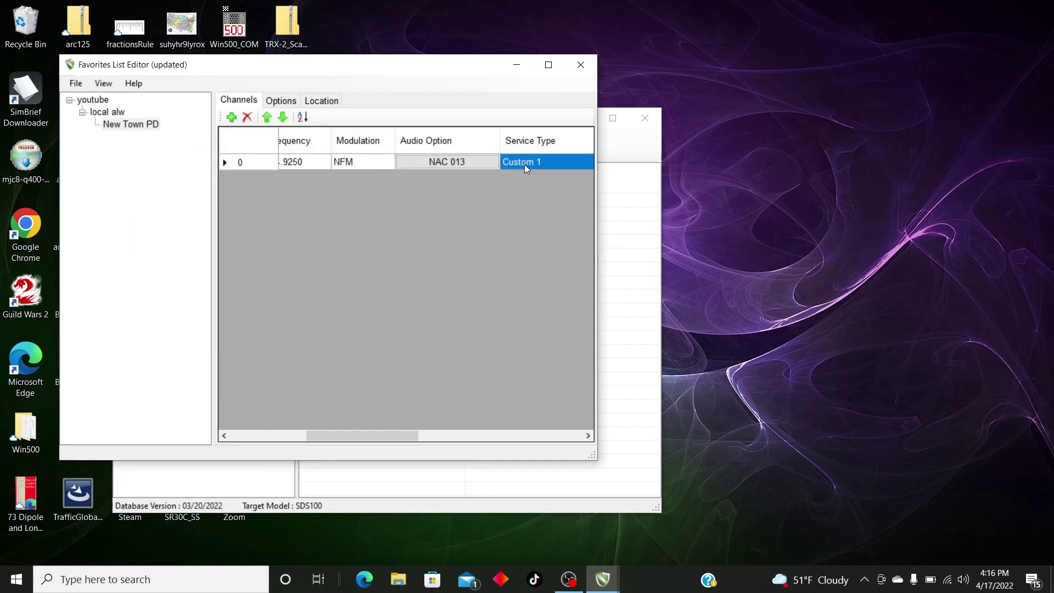
pyautogui.click(525, 163)
pyautogui.click(524, 163)
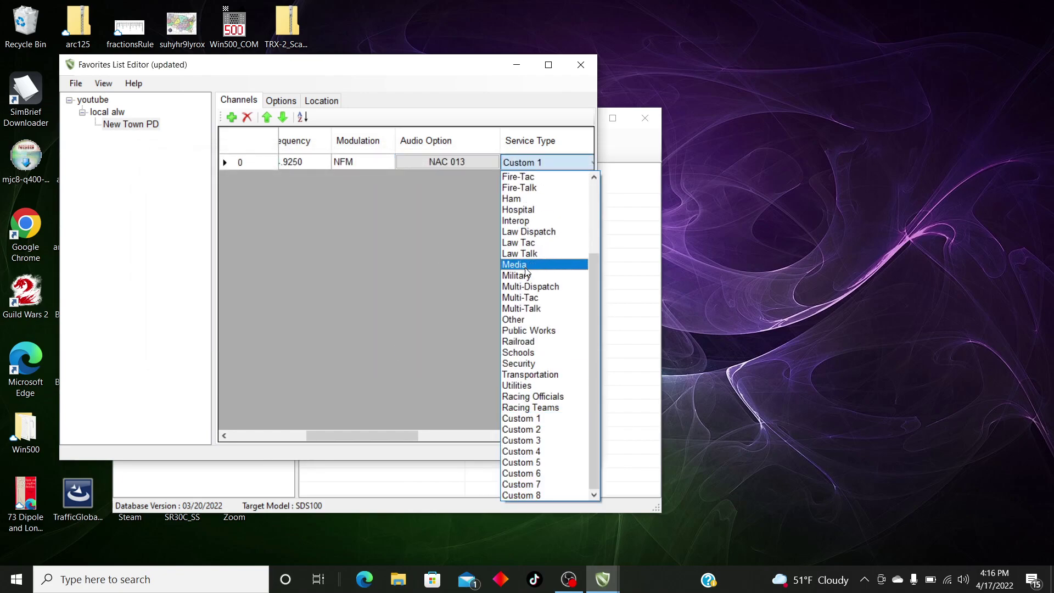
pyautogui.click(525, 231)
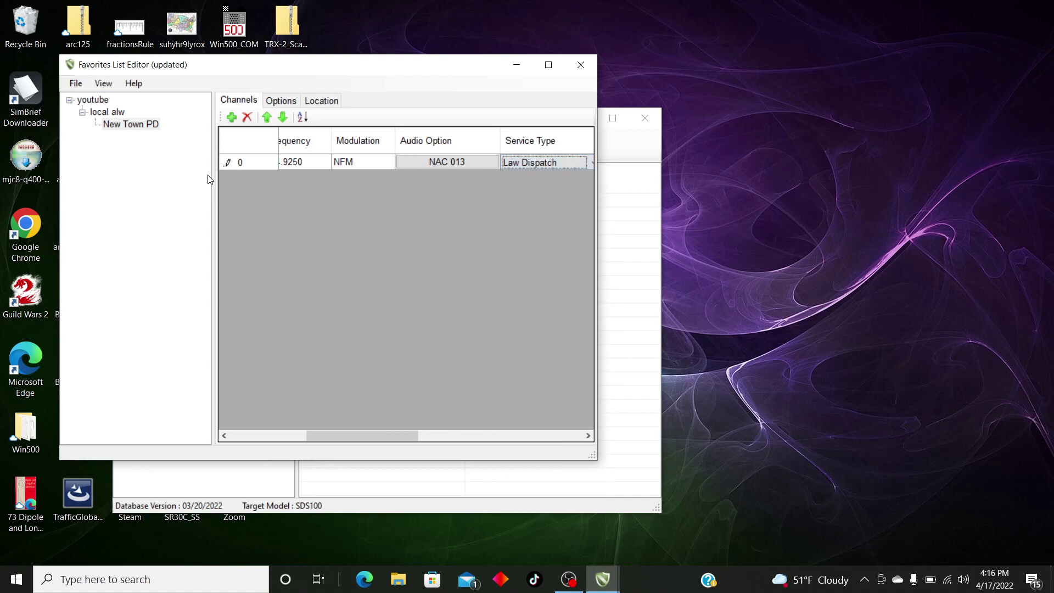
pyautogui.click(86, 100)
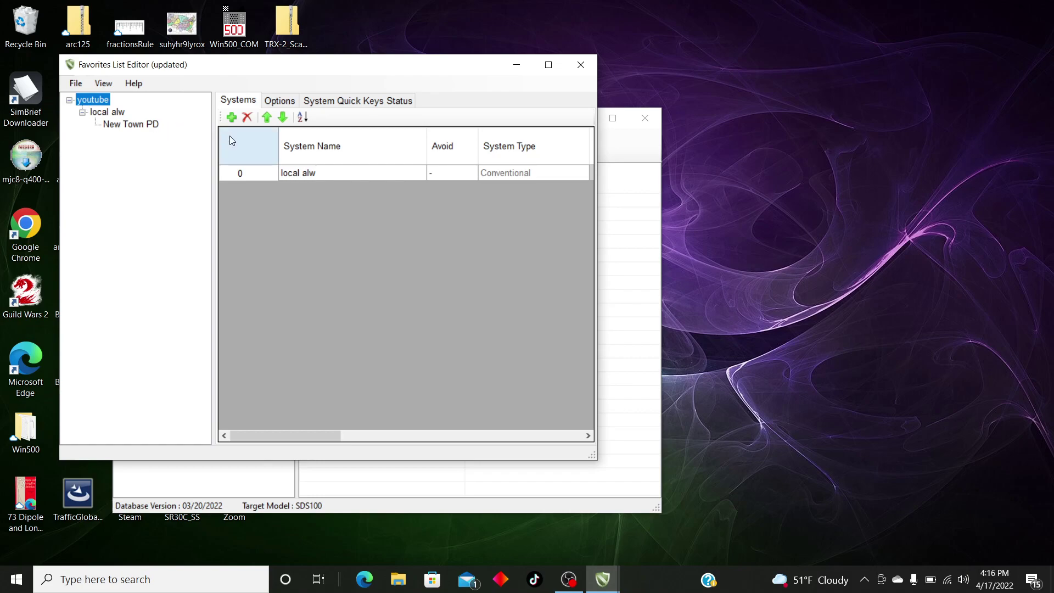
# Add a P25 Trunk system named 'Highway Patrol' to the youtube list.
pyautogui.click(231, 117)
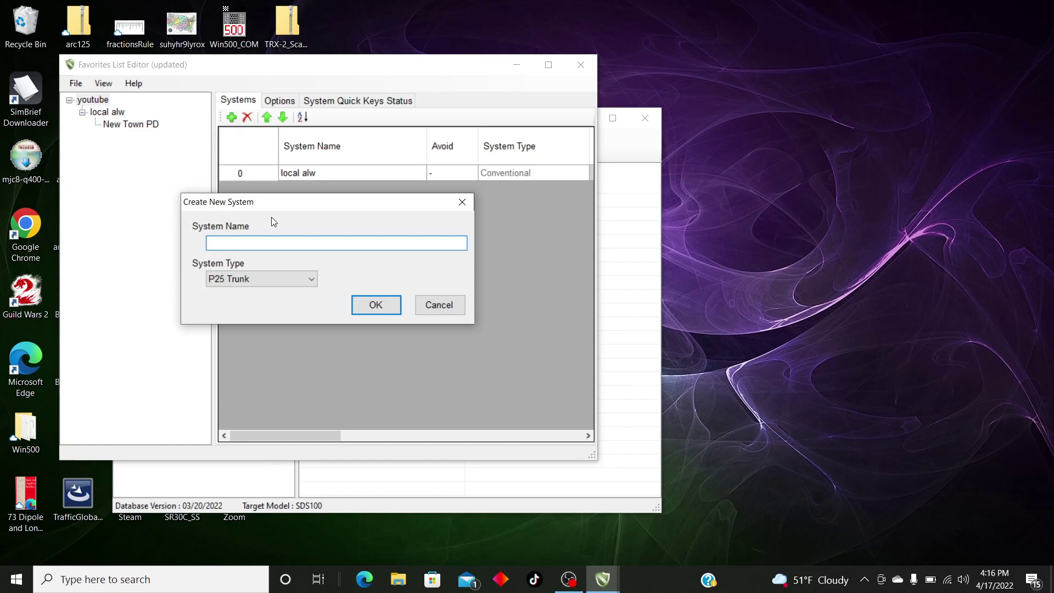
pyautogui.write('Highway Patrol')
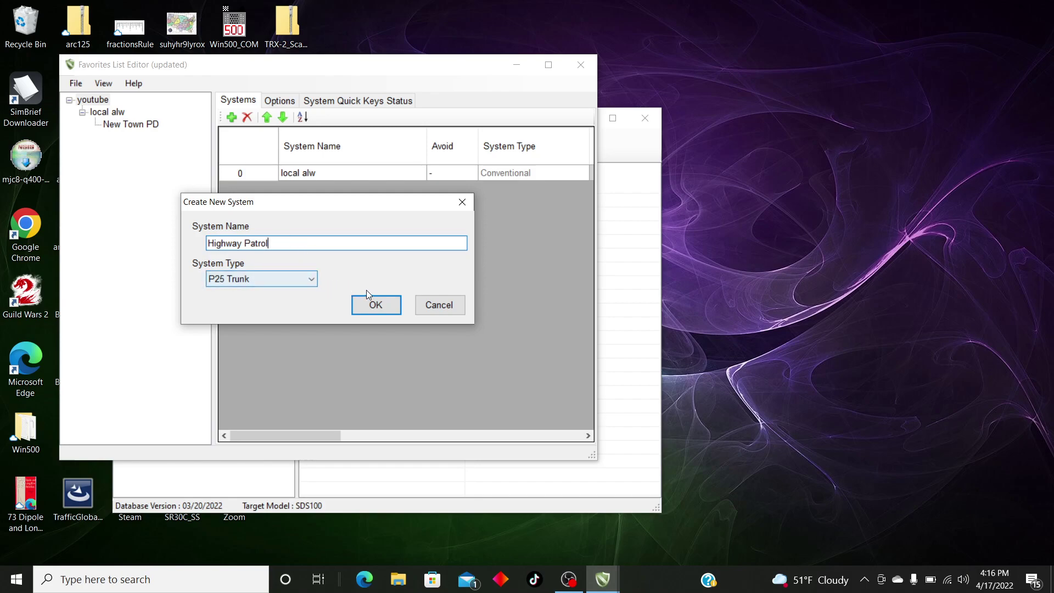
pyautogui.click(377, 314)
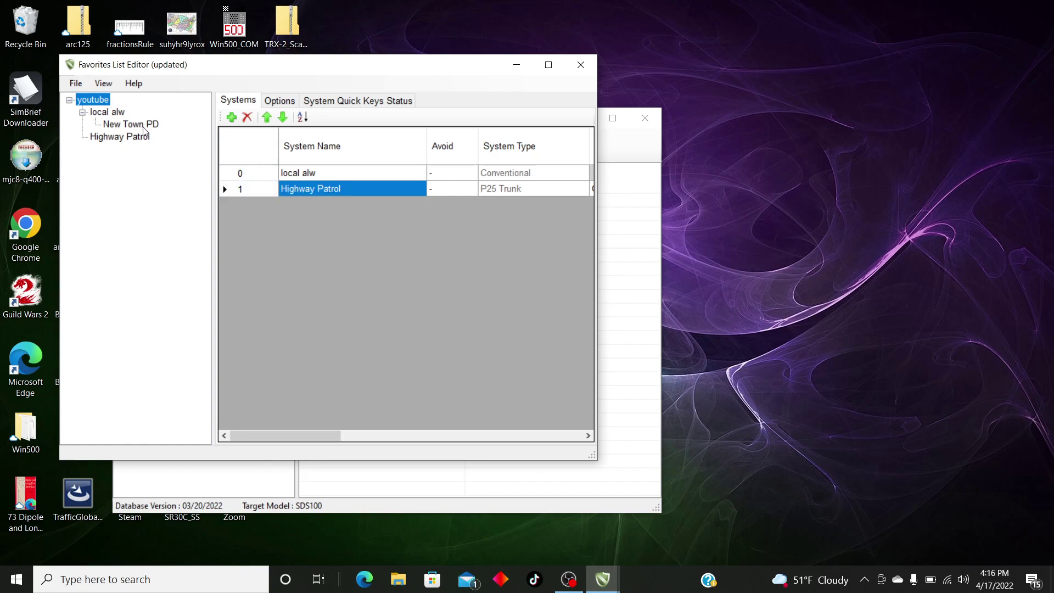
# Assign quick key 1 to Highway Patrol and show its sites.
pyautogui.click(134, 140)
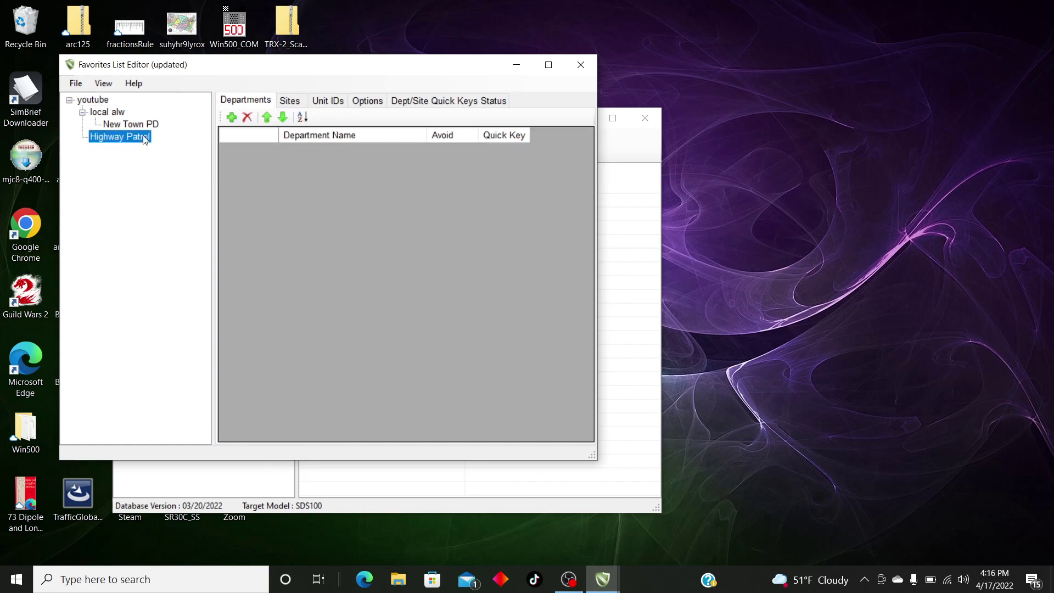
pyautogui.click(362, 100)
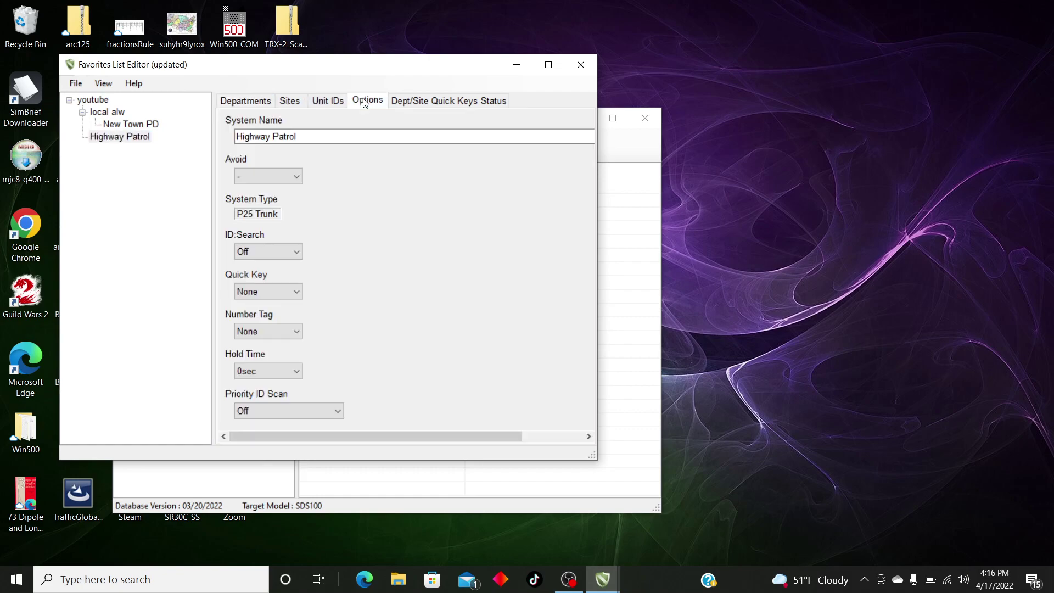
pyautogui.click(297, 292)
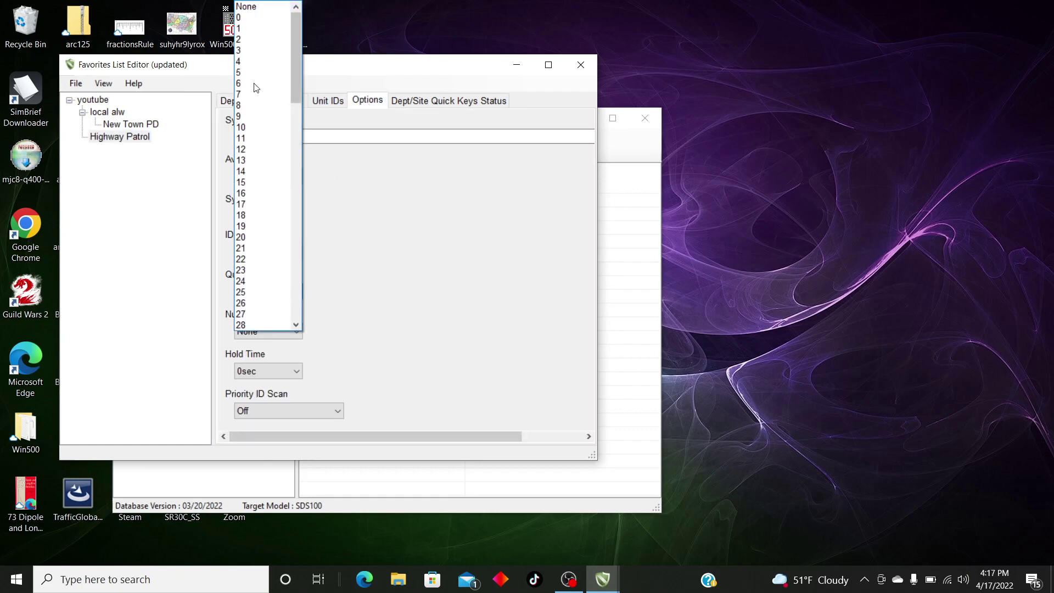
pyautogui.click(264, 29)
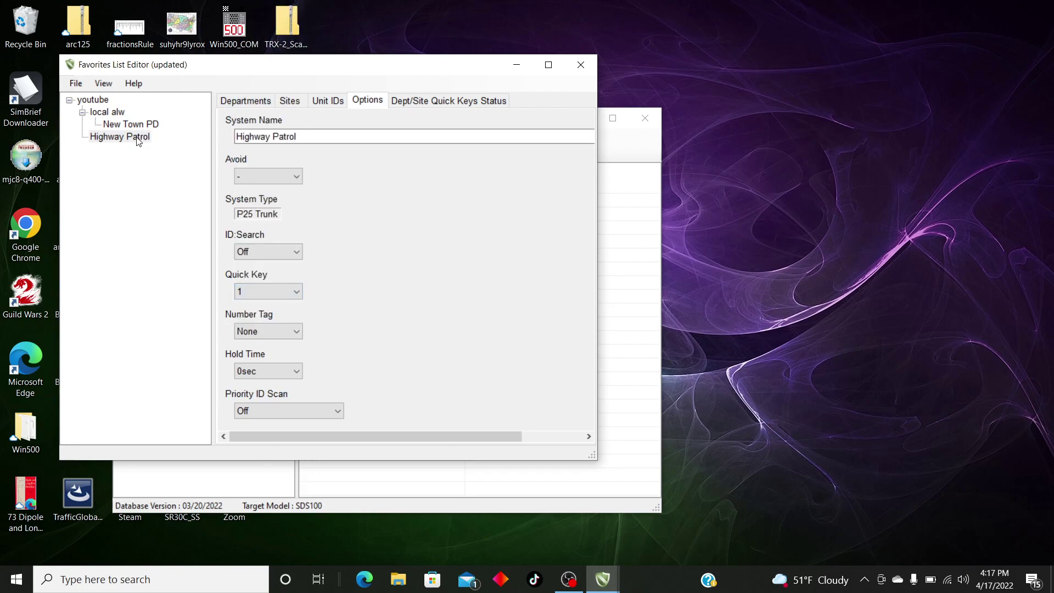
pyautogui.click(286, 106)
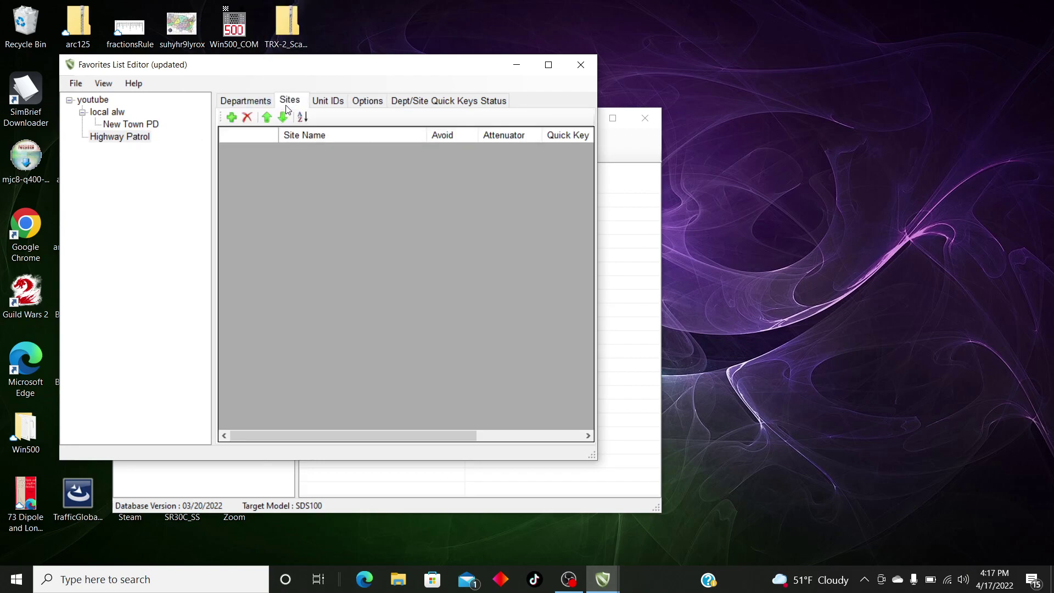
# Add a site renamed from 'Site 0000' to 'Site1' under Highway Patrol, with one blank frequency entry.
pyautogui.click(231, 119)
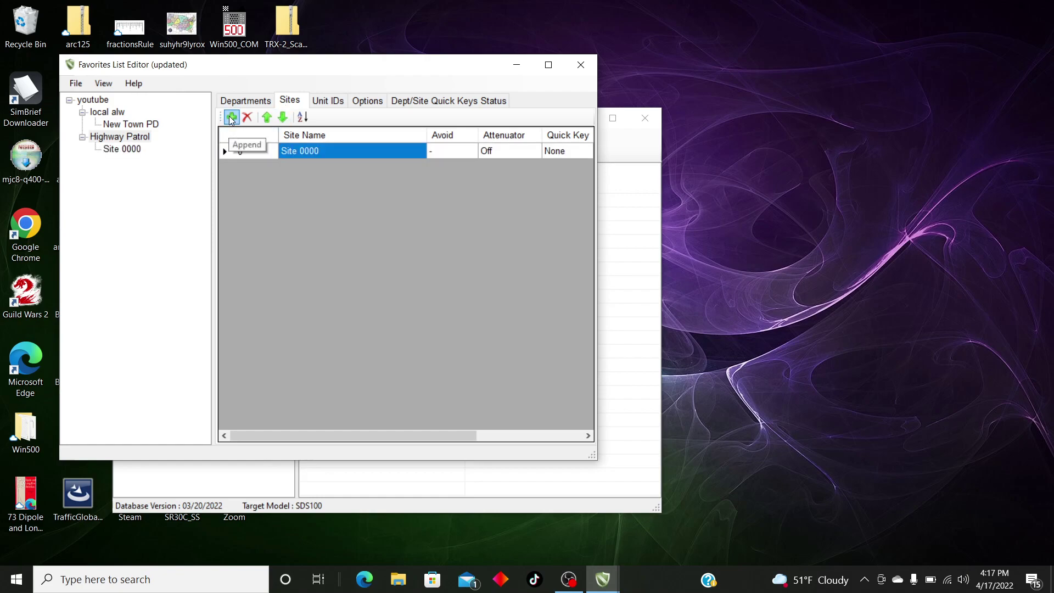
pyautogui.click(328, 153)
pyautogui.click(328, 152)
pyautogui.moveTo(328, 153); pyautogui.dragTo(295, 155)
pyautogui.write('1')
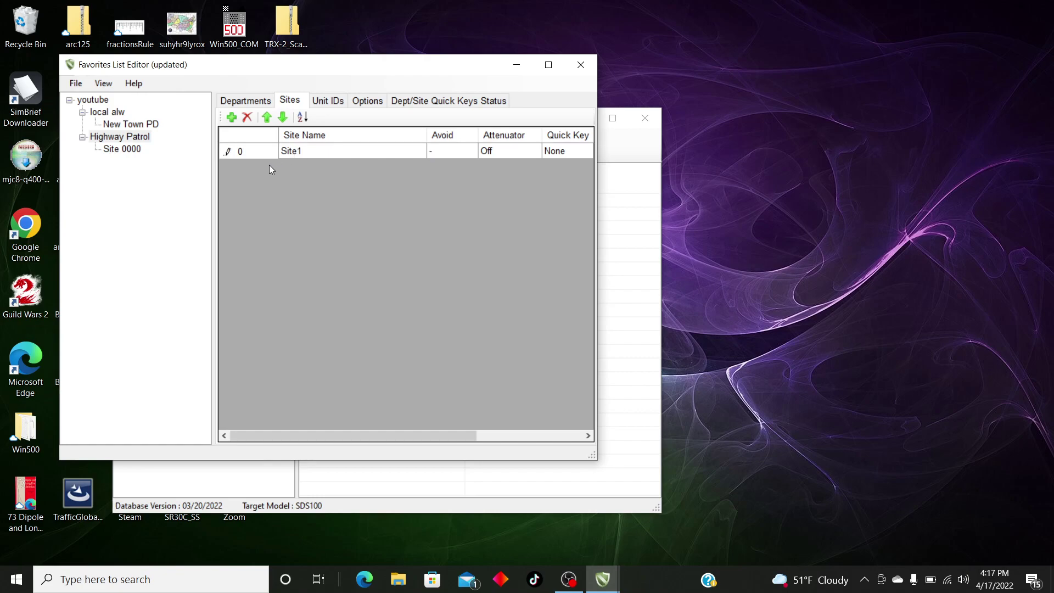
pyautogui.click(126, 167)
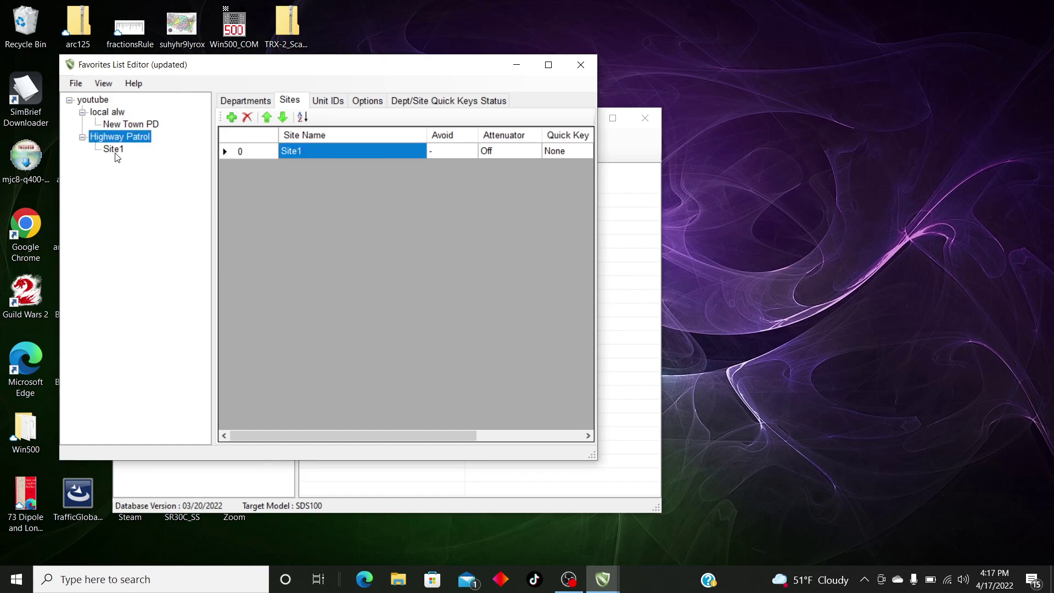
pyautogui.click(113, 149)
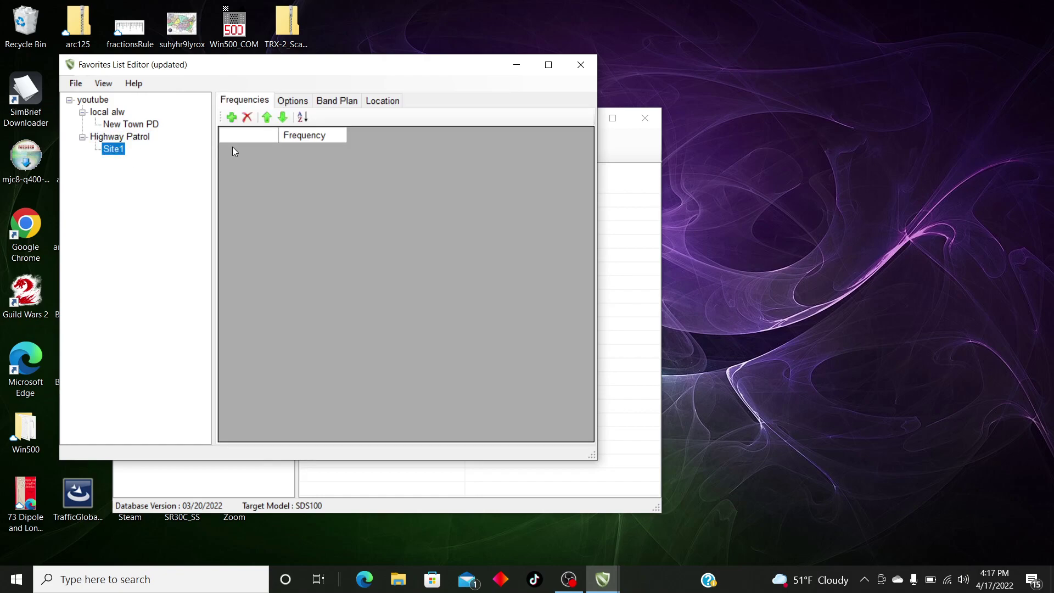
pyautogui.click(232, 117)
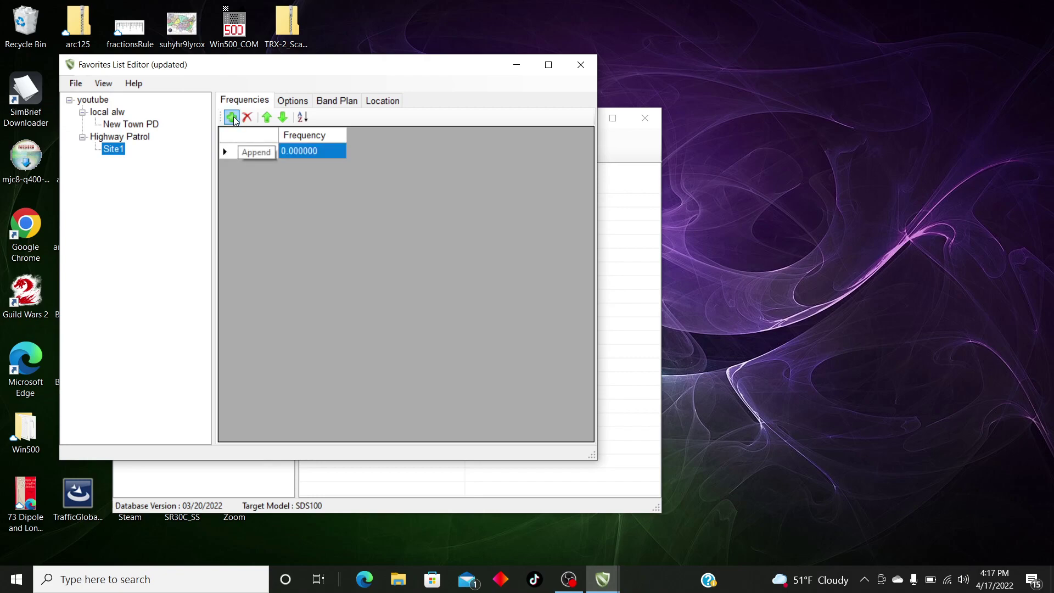